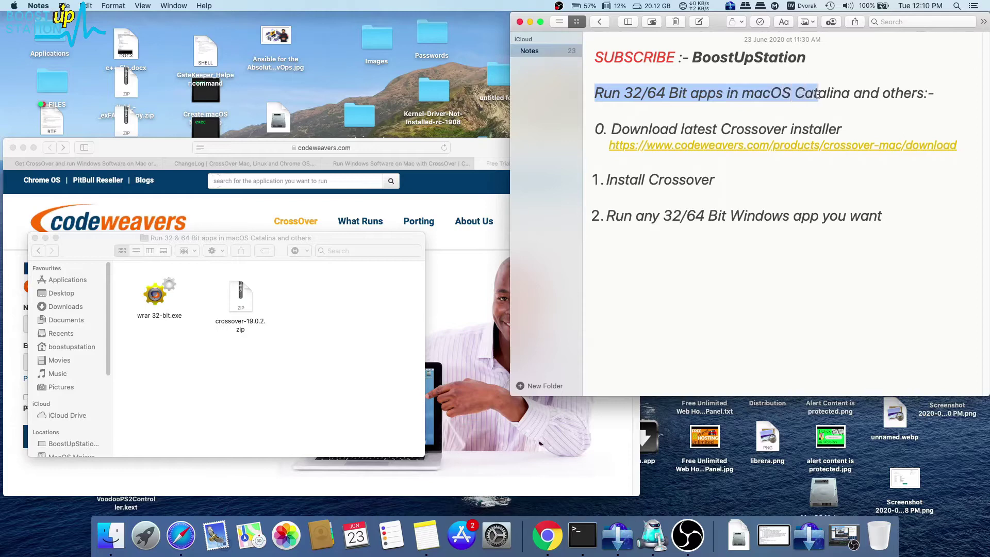
Follow the codeweavers.com/crossover-mac/download link from the Notes guide into Safari.
{"action": "left_click", "coordinate": [931, 96]}
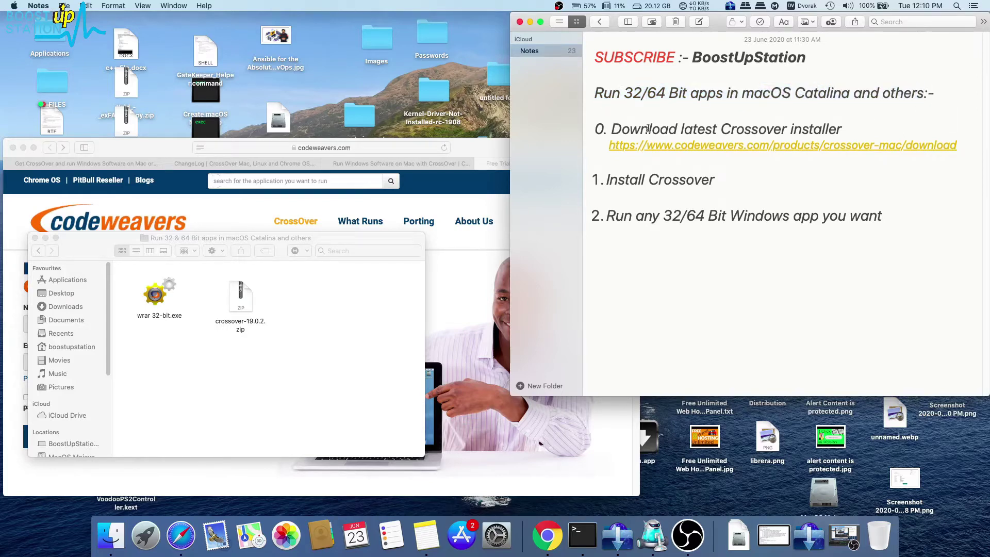
{"action": "left_click_drag", "start_coordinate": [648, 129], "coordinate": [810, 128]}
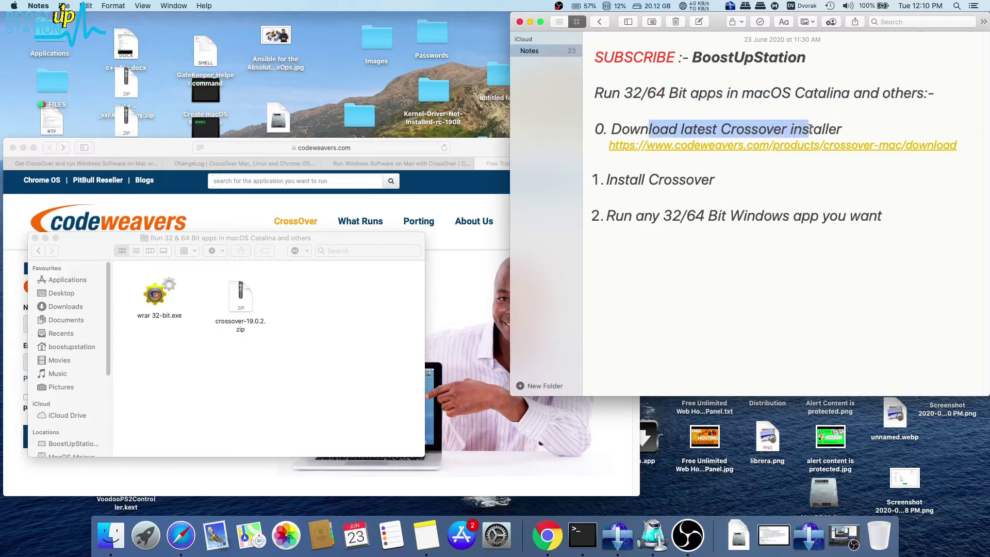
{"action": "left_click", "coordinate": [822, 129]}
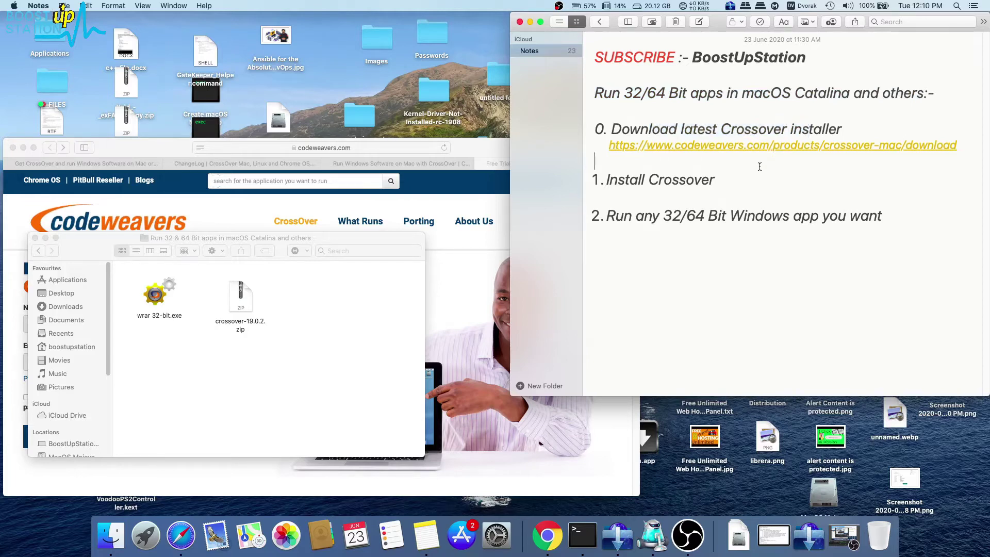
{"action": "left_click", "coordinate": [371, 203]}
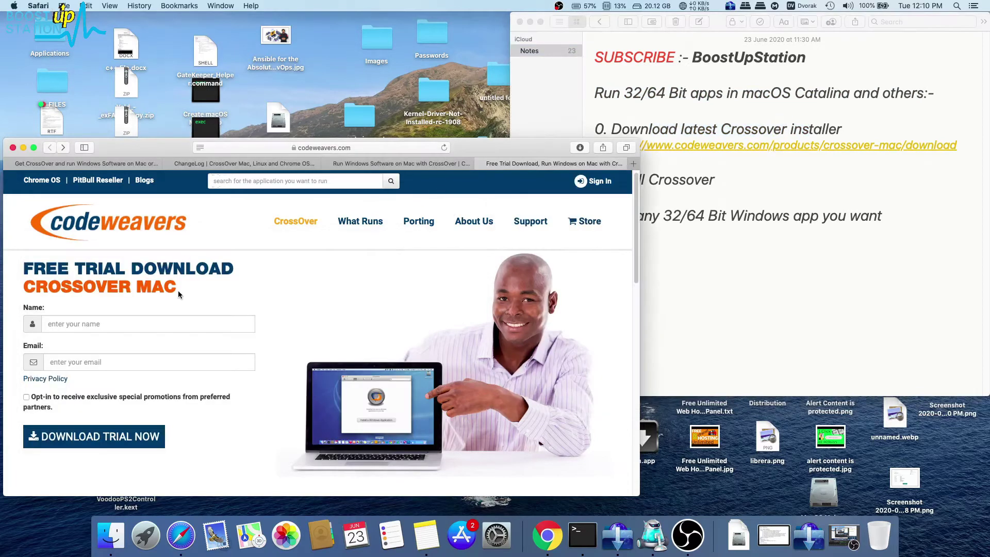
Fill in a name and e-mail address in the trial form and submit it with Download Trial Now.
{"action": "left_click_drag", "start_coordinate": [178, 290], "coordinate": [50, 256]}
{"action": "left_click", "coordinate": [186, 284]}
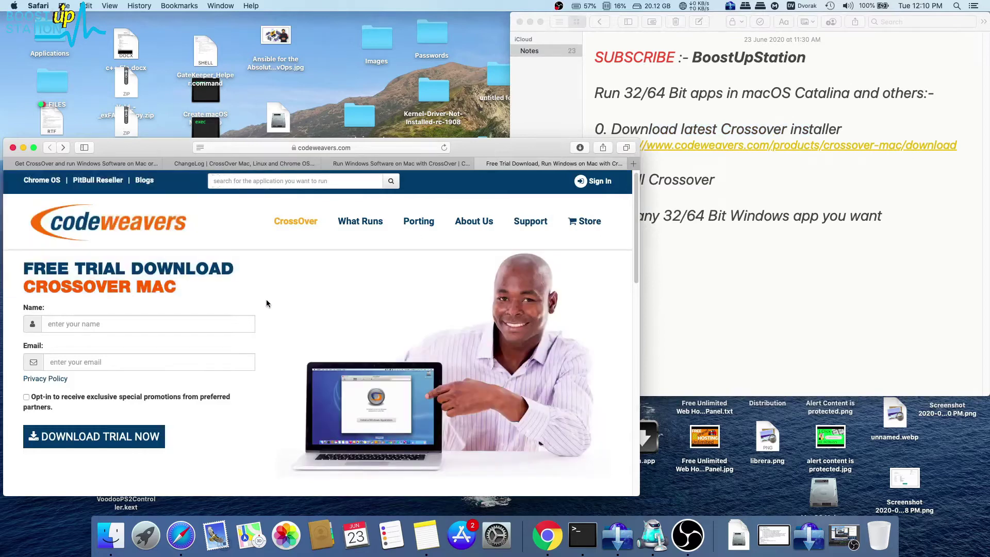
{"action": "left_click", "coordinate": [98, 323]}
{"action": "type", "text": "oedoyd"}
{"action": "left_click", "coordinate": [81, 365]}
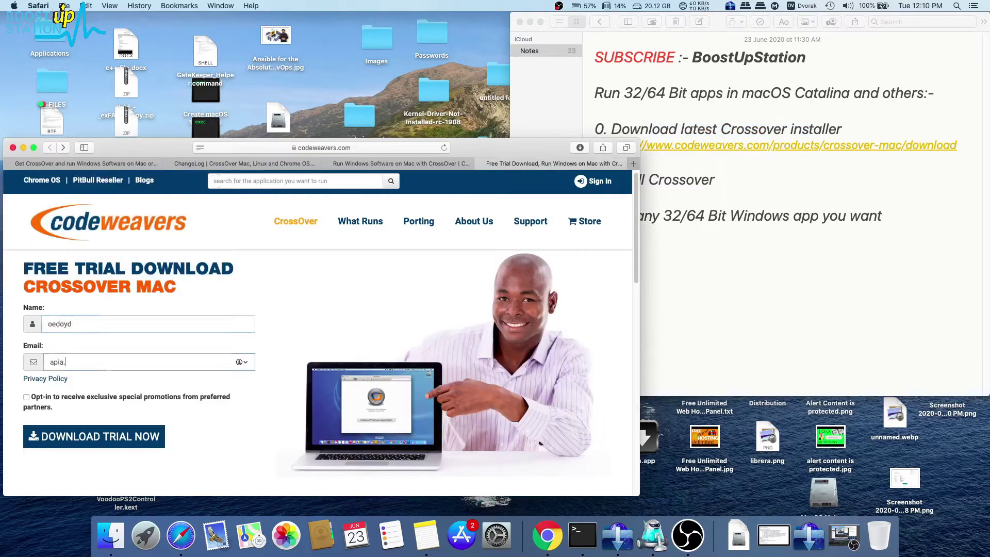
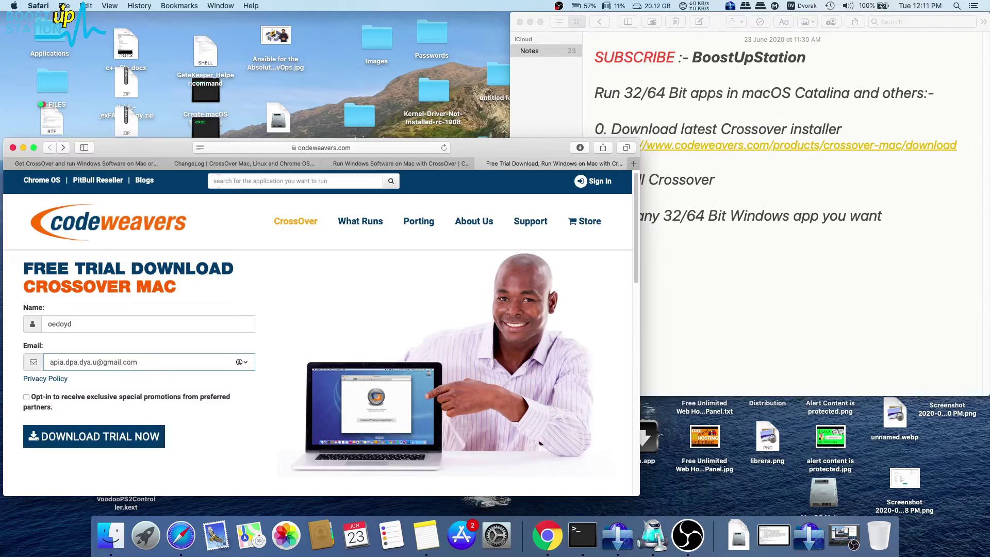
{"action": "scroll", "coordinate": [56, 398], "scroll_direction": "down", "scroll_amount": 1}
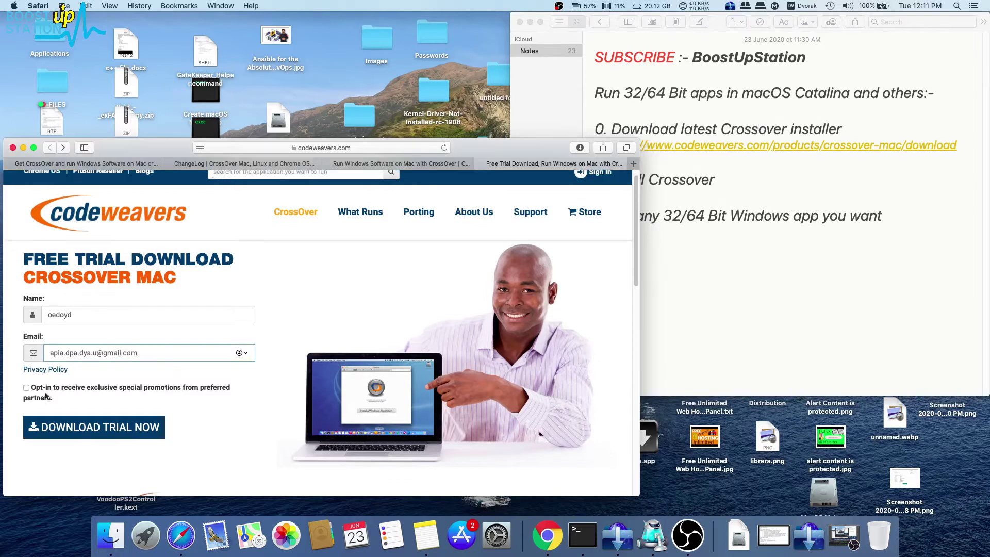
{"action": "left_click", "coordinate": [72, 430]}
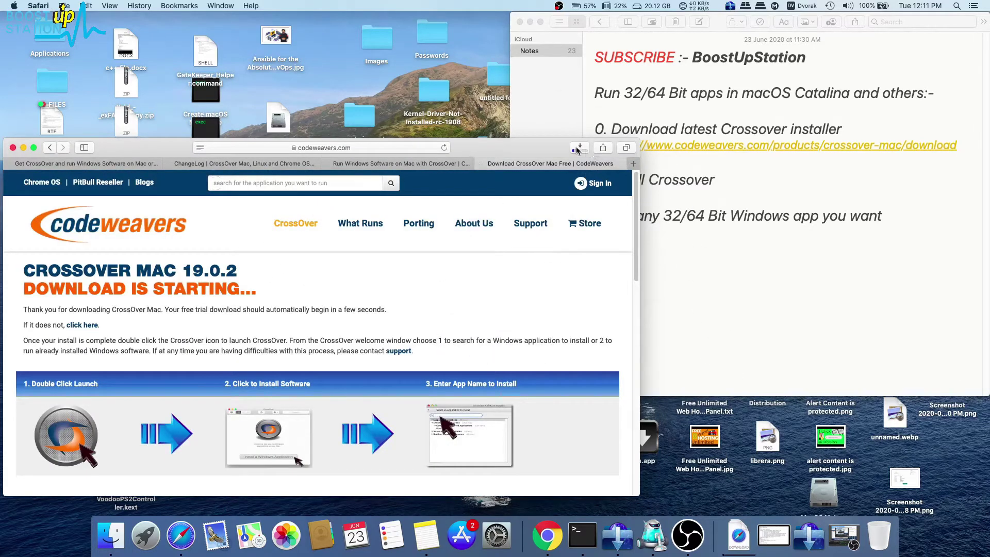
Expand crossover-19.0.2.zip in Finder and select the extracted CrossOver.app.
{"action": "key", "text": "super+Tab"}
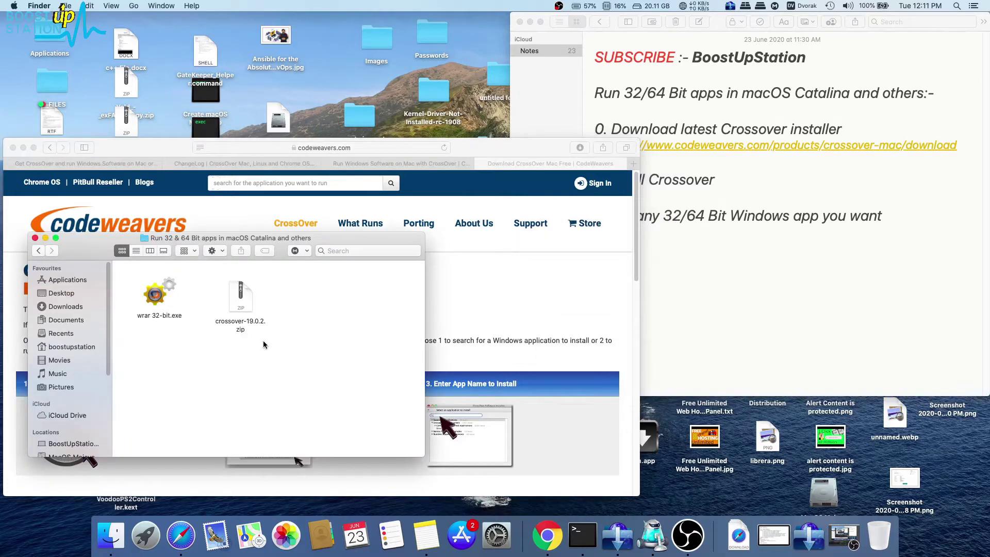
{"action": "left_click_drag", "start_coordinate": [261, 305], "coordinate": [252, 311]}
{"action": "left_click", "coordinate": [282, 321]}
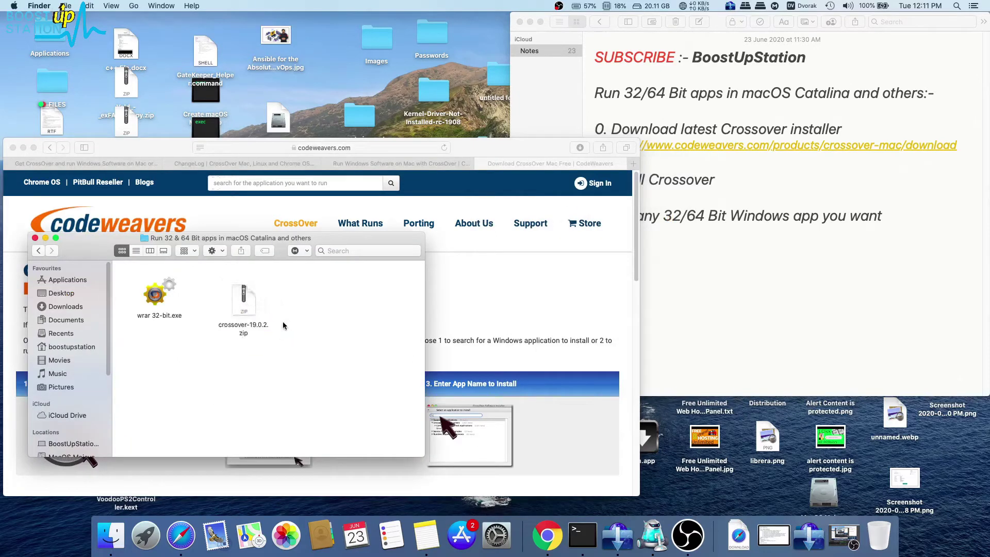
{"action": "left_click", "coordinate": [252, 317]}
{"action": "double_click", "coordinate": [253, 318]}
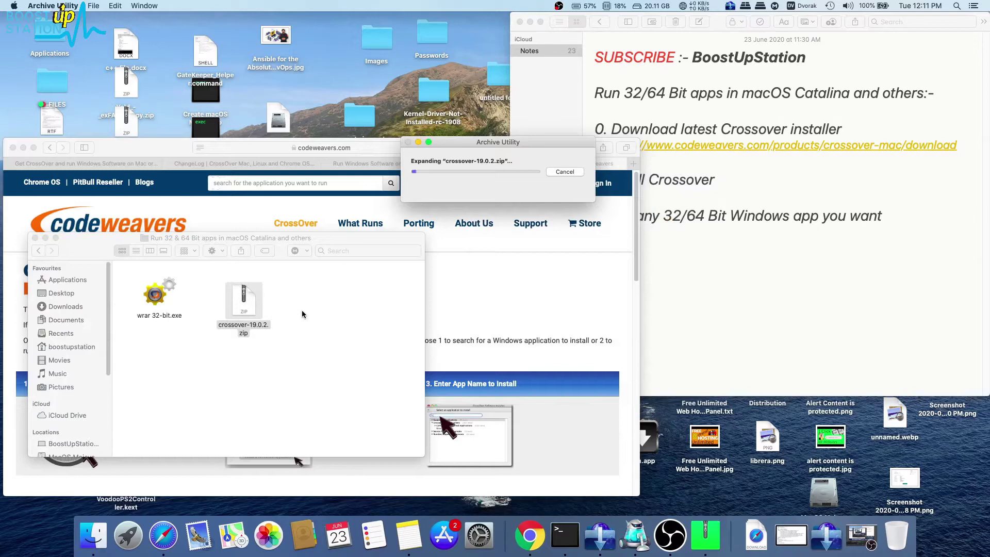
{"action": "left_click", "coordinate": [309, 332]}
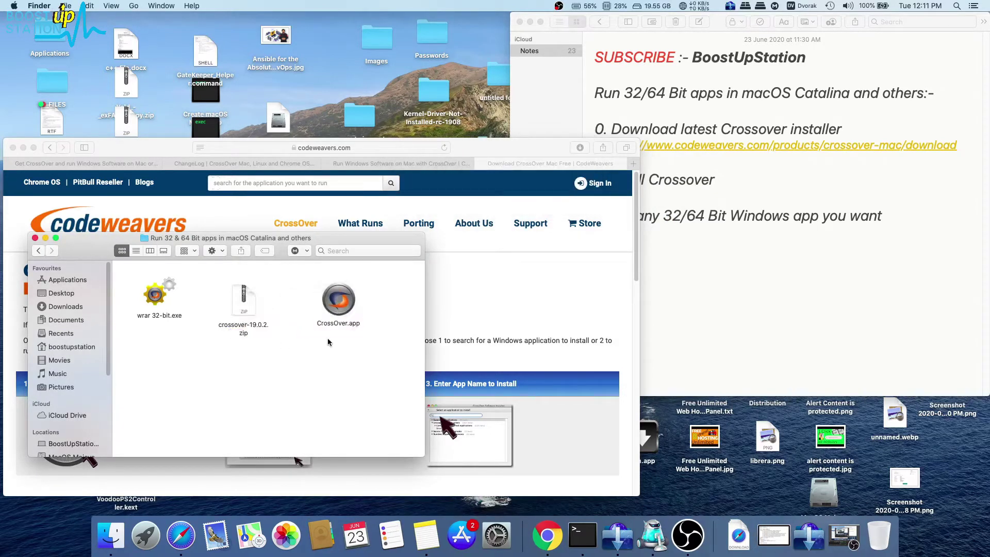
{"action": "left_click", "coordinate": [330, 308]}
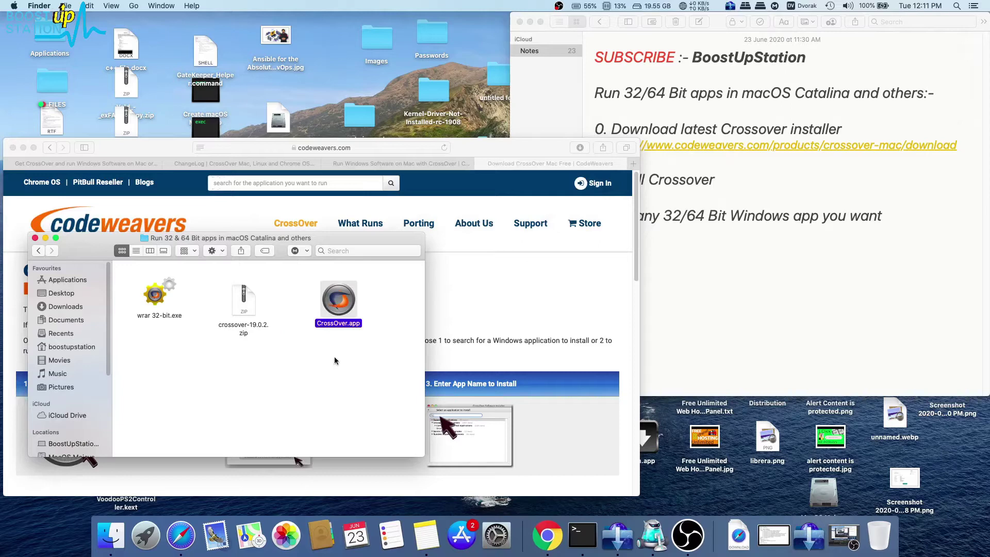
{"action": "left_click", "coordinate": [334, 359]}
{"action": "left_click", "coordinate": [343, 308]}
Add Applications to Finder's sidebar favourites and drag it to the top of the list.
{"action": "left_click", "coordinate": [12, 75]}
{"action": "left_click", "coordinate": [38, 5]}
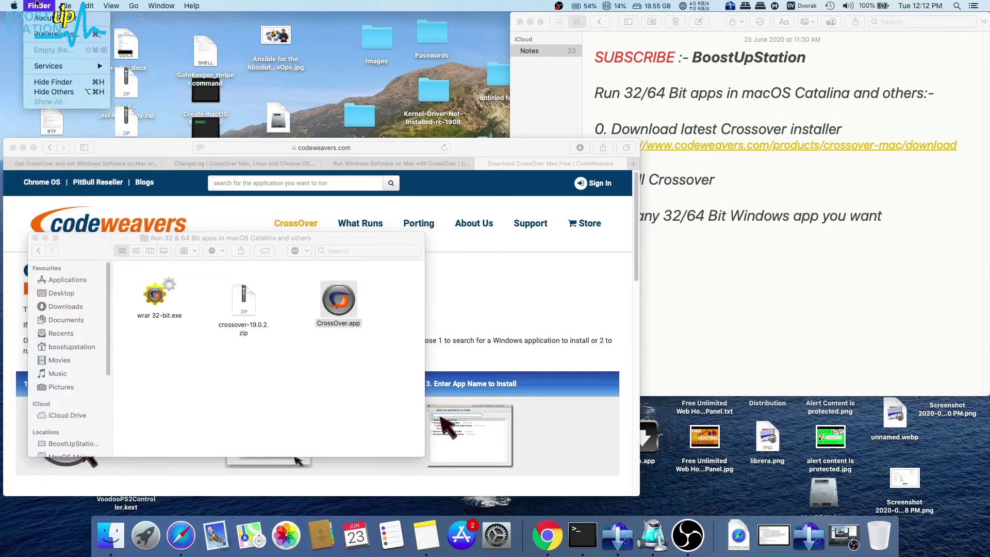
{"action": "left_click", "coordinate": [41, 32]}
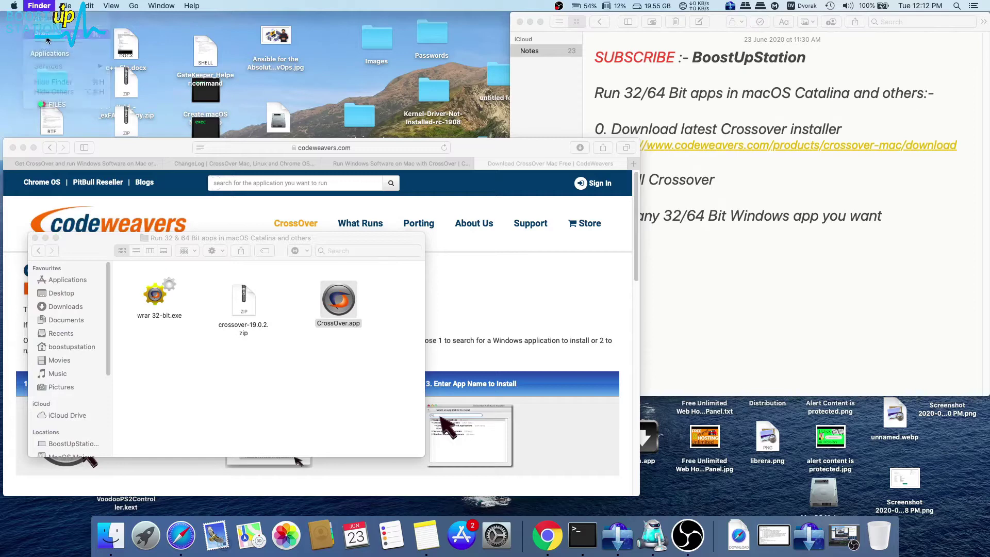
{"action": "left_click", "coordinate": [54, 43]}
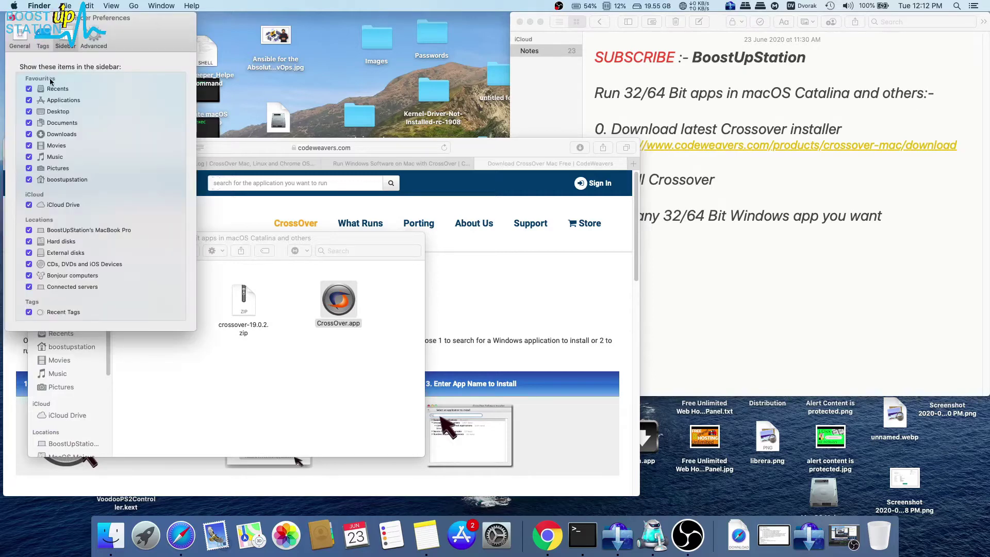
{"action": "left_click", "coordinate": [29, 100]}
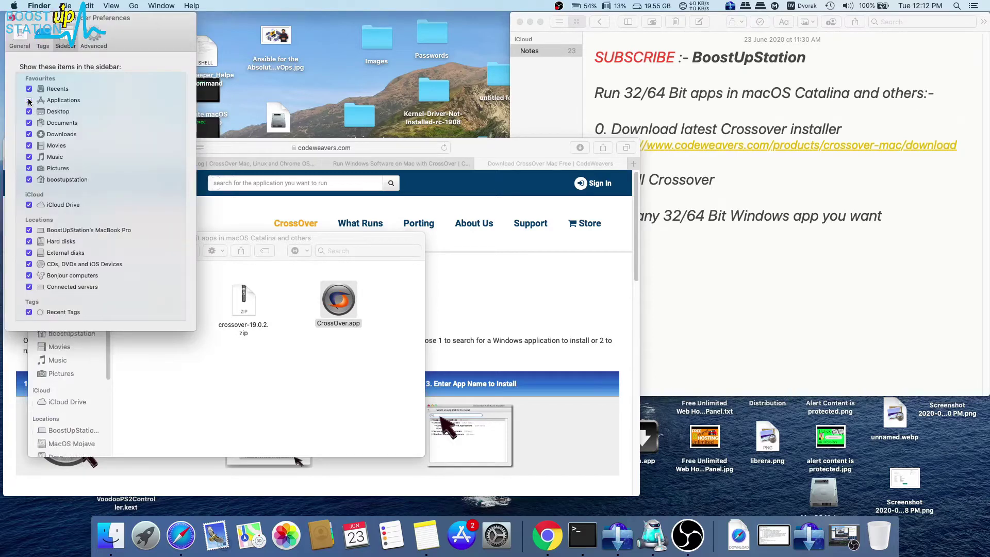
{"action": "left_click", "coordinate": [12, 18]}
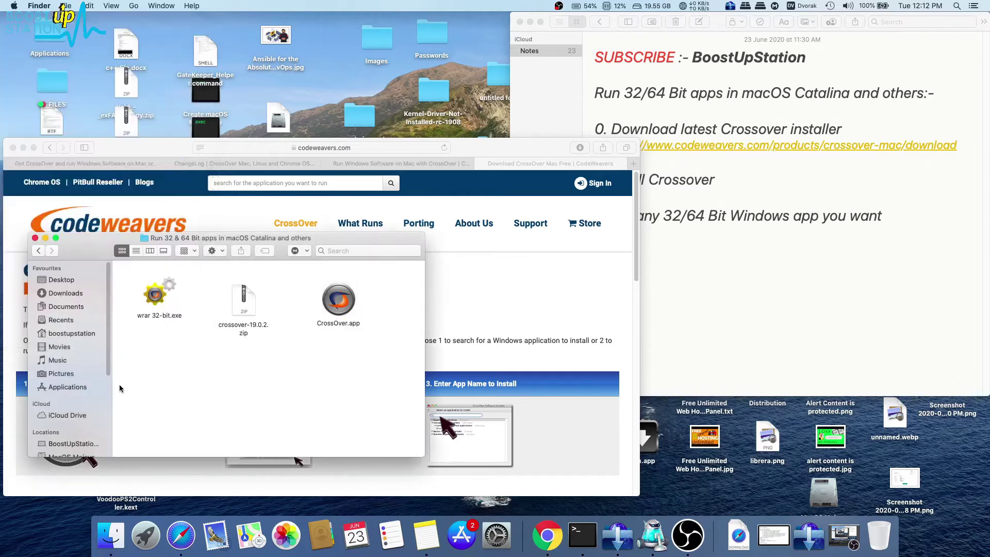
{"action": "left_click_drag", "start_coordinate": [77, 387], "coordinate": [76, 281]}
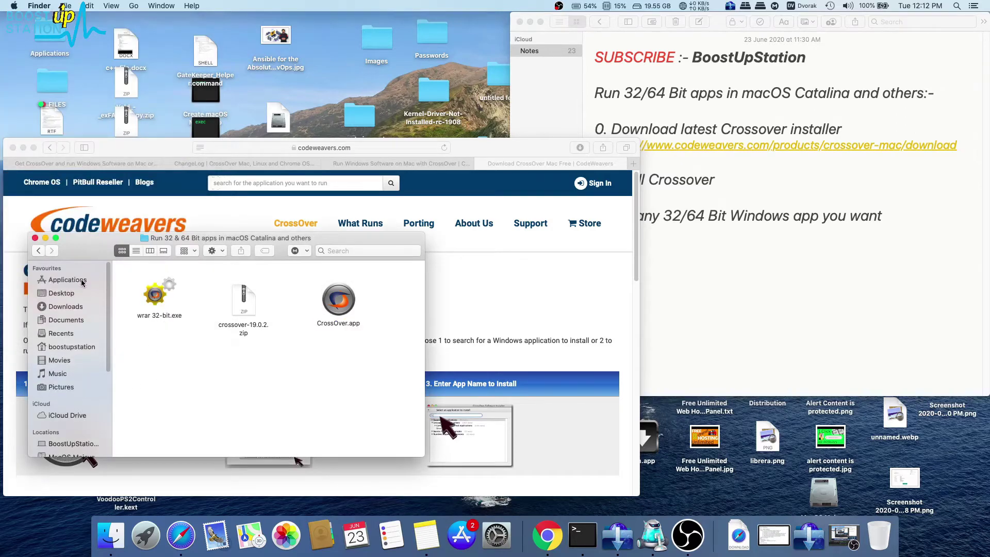
Move CrossOver.app into the Applications folder and launch it from there.
{"action": "left_click", "coordinate": [345, 304]}
{"action": "left_click_drag", "start_coordinate": [344, 304], "coordinate": [100, 287]}
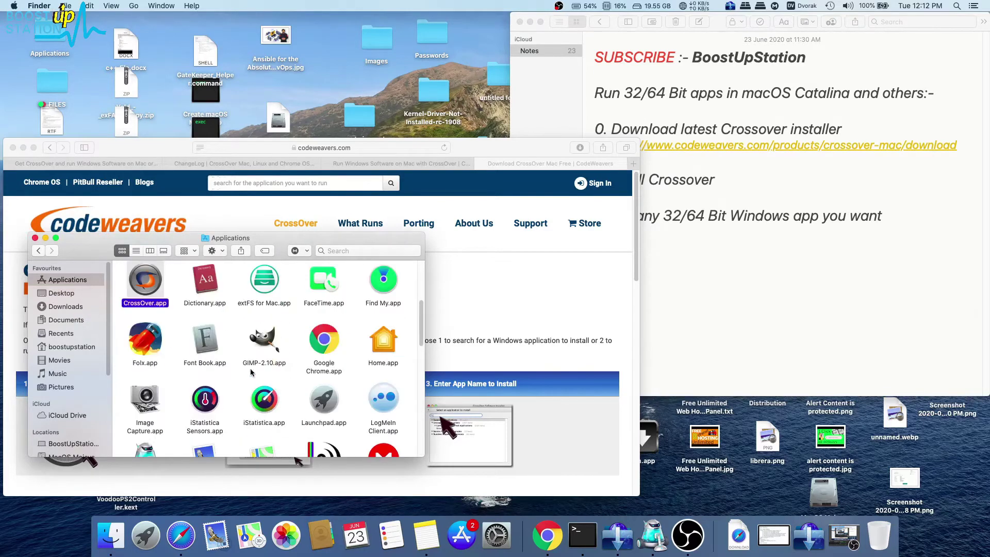
{"action": "scroll", "coordinate": [222, 351], "scroll_direction": "up", "scroll_amount": 1}
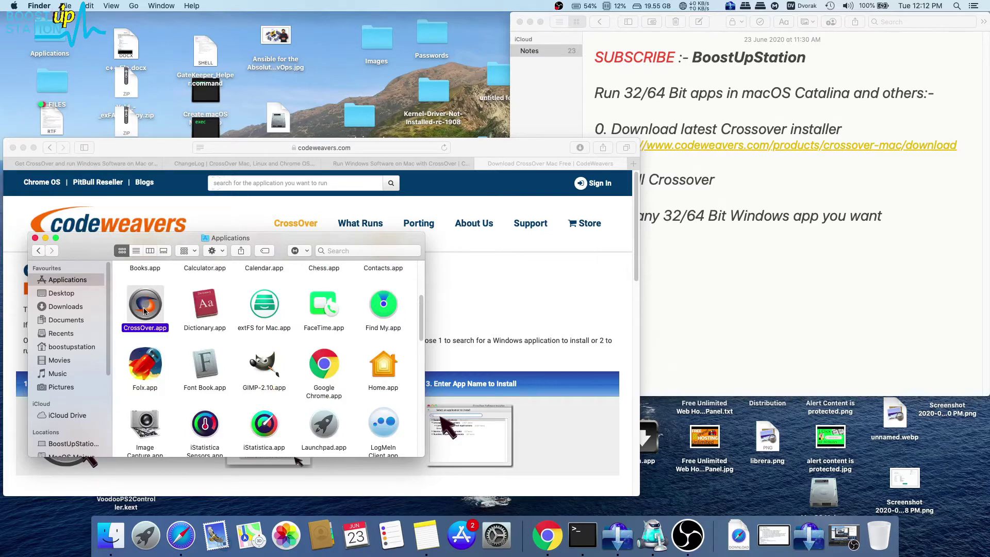
{"action": "double_click", "coordinate": [143, 308]}
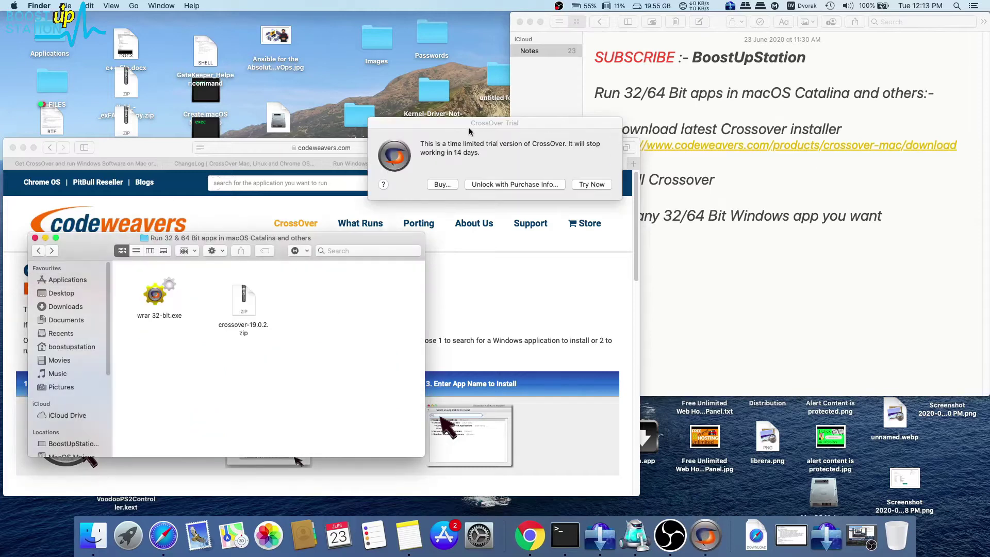
Dismiss the trial notice to start CrossOver as a 14-day trial.
{"action": "left_click_drag", "start_coordinate": [468, 128], "coordinate": [443, 133]}
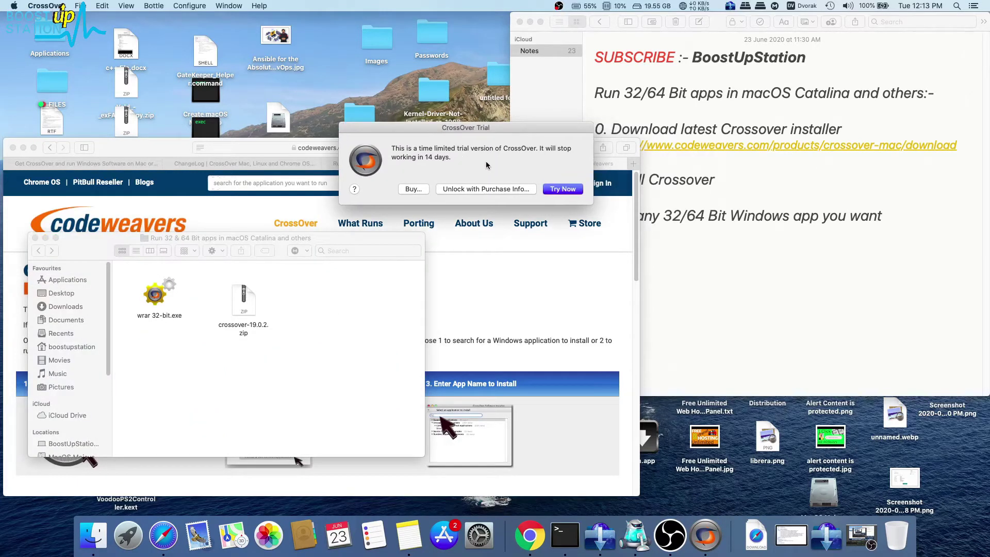
{"action": "left_click", "coordinate": [547, 190]}
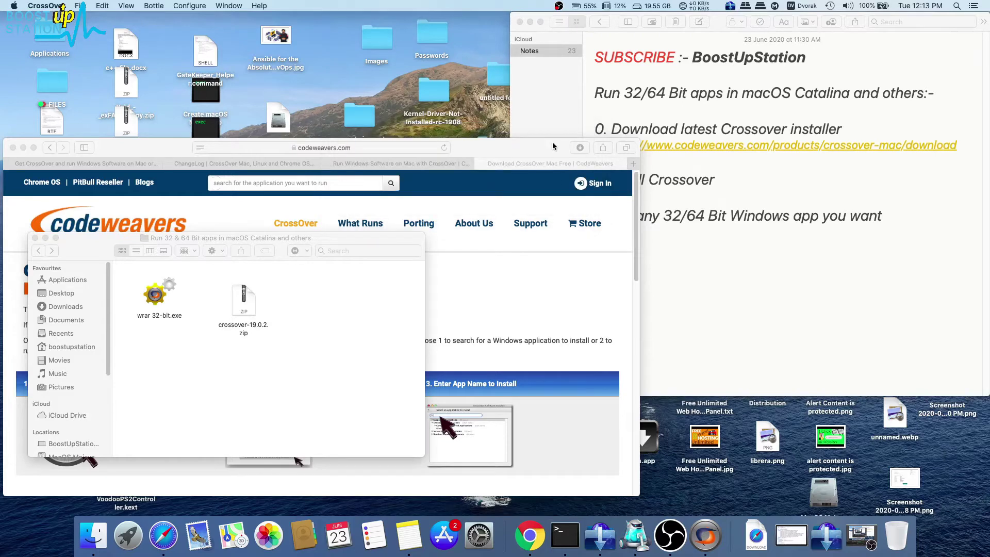
{"action": "mouse_move", "coordinate": [461, 149]}
{"action": "left_mouse_down"}
{"action": "mouse_move", "coordinate": [491, 151]}
{"action": "mouse_move", "coordinate": [478, 147]}
{"action": "left_mouse_up"}
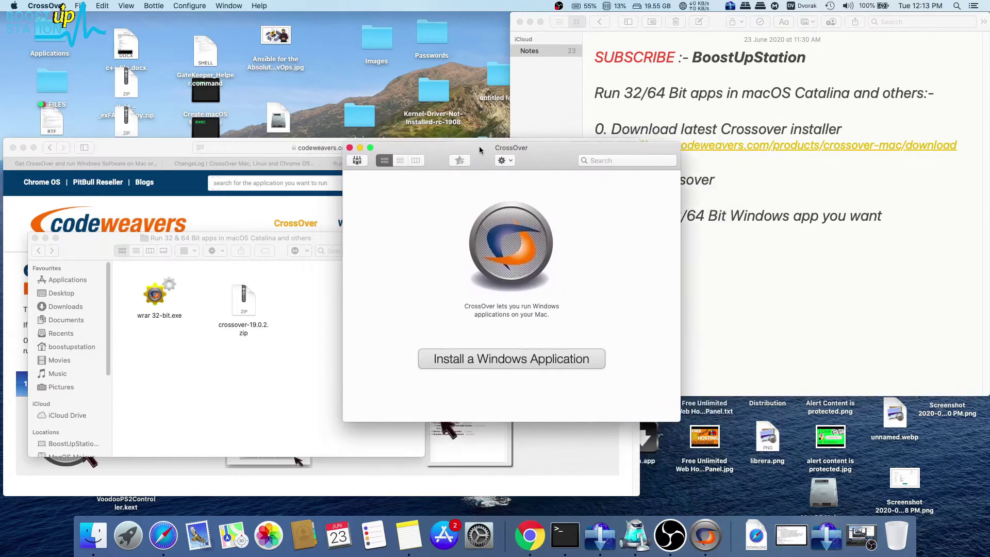
Rearrange the CrossOver and Safari windows and switch to the CrossOver Mac pricing page.
{"action": "left_click", "coordinate": [248, 217]}
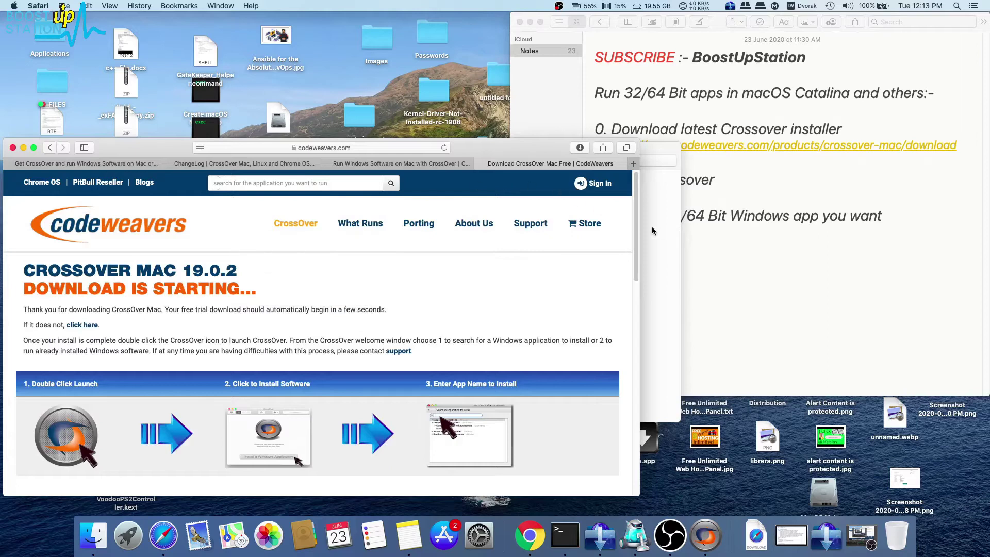
{"action": "left_click", "coordinate": [652, 227]}
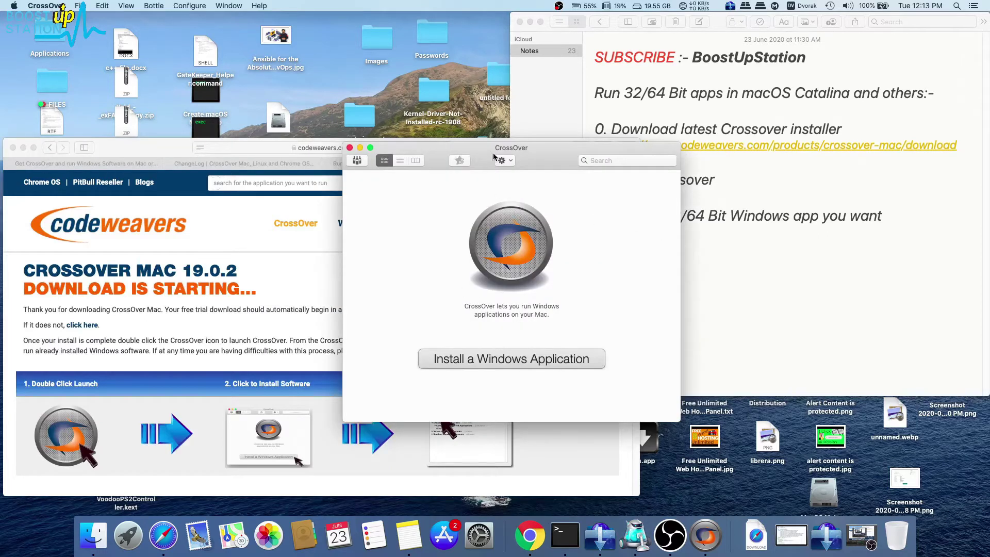
{"action": "left_click_drag", "start_coordinate": [471, 161], "coordinate": [518, 142]}
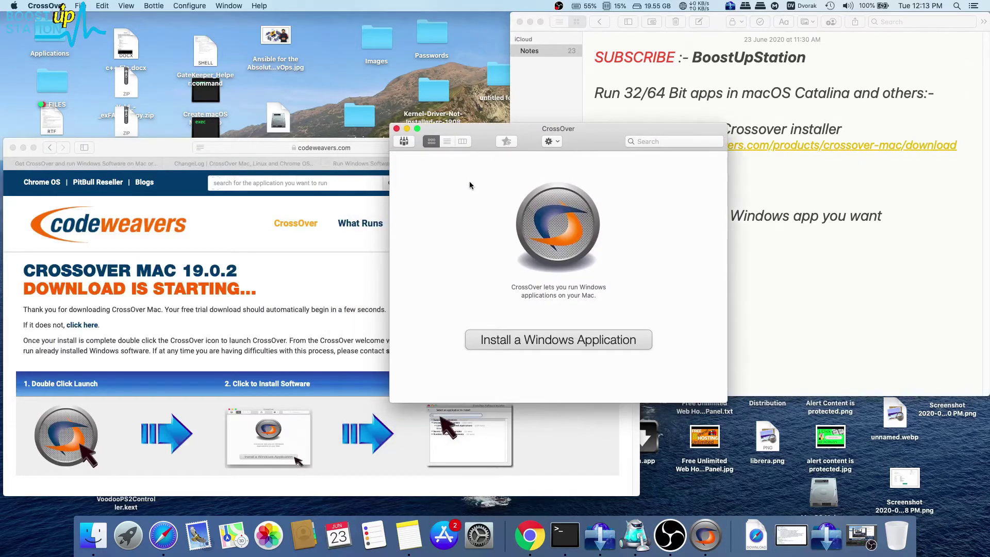
{"action": "left_click", "coordinate": [36, 163]}
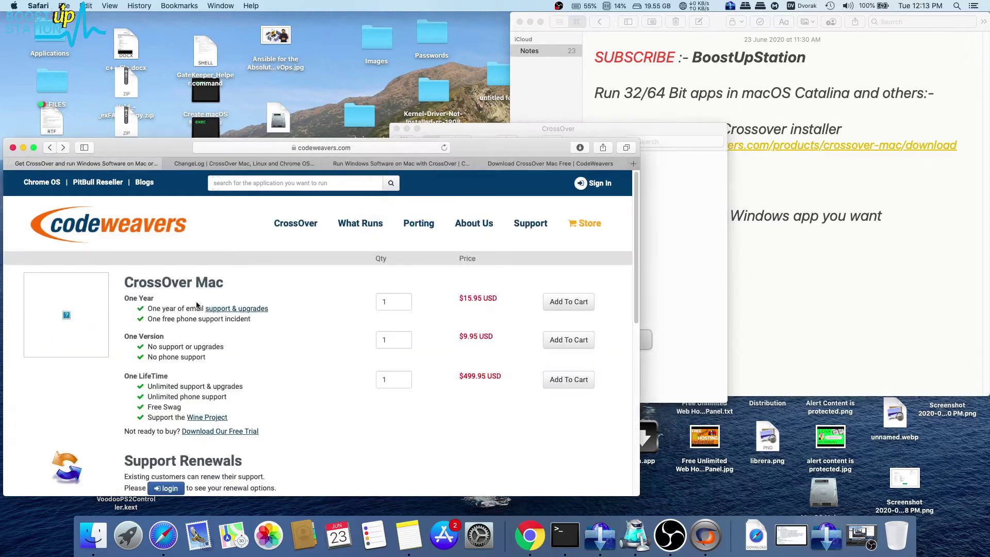
Highlight the One Year plan details and its $15.95 USD price on the store page.
{"action": "left_click_drag", "start_coordinate": [133, 300], "coordinate": [271, 307]}
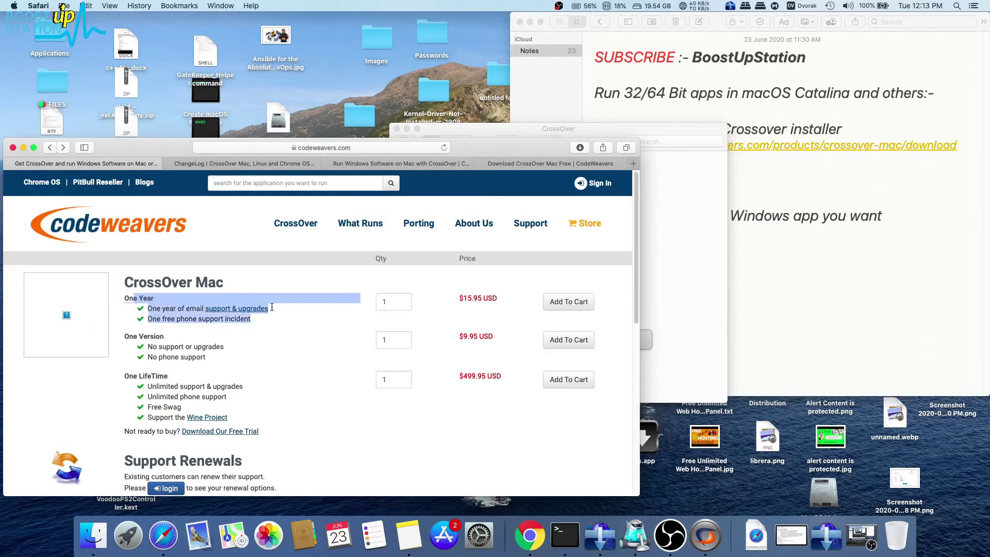
{"action": "left_click", "coordinate": [311, 318]}
{"action": "left_click_drag", "start_coordinate": [467, 298], "coordinate": [485, 298]}
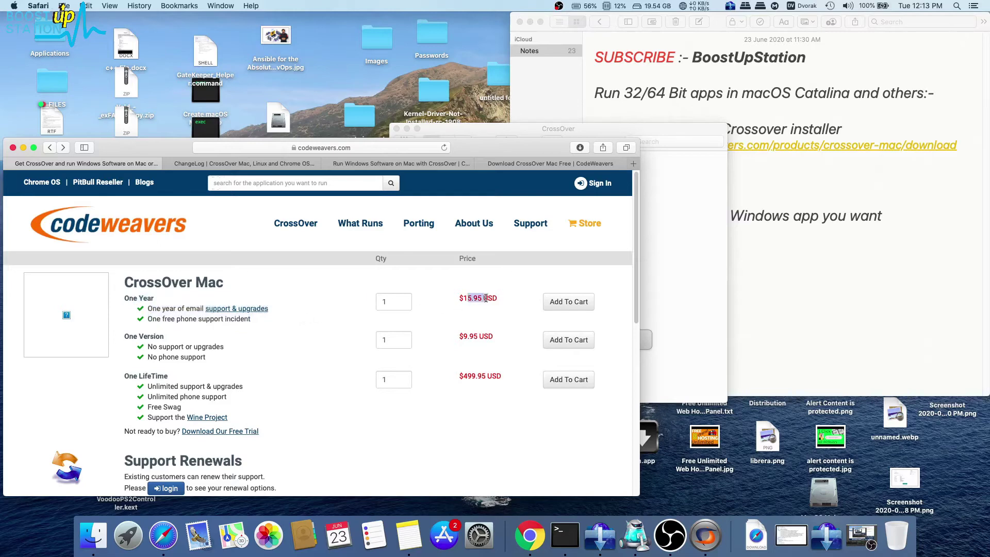
{"action": "left_click", "coordinate": [506, 304]}
{"action": "left_click_drag", "start_coordinate": [506, 305], "coordinate": [459, 299]}
{"action": "left_click", "coordinate": [488, 311]}
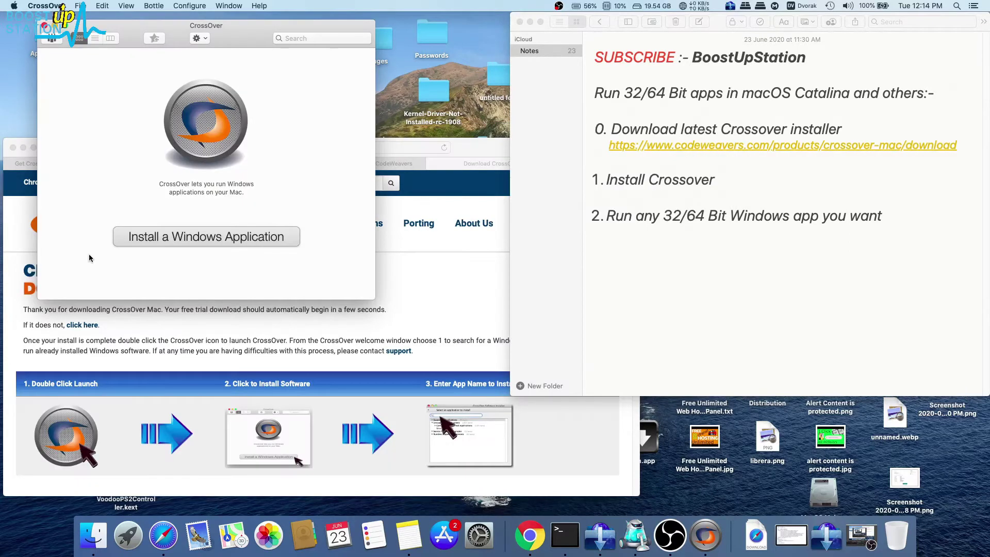
Open the installers folder containing wrar 32-bit.exe from the Dock.
{"action": "left_click", "coordinate": [93, 535]}
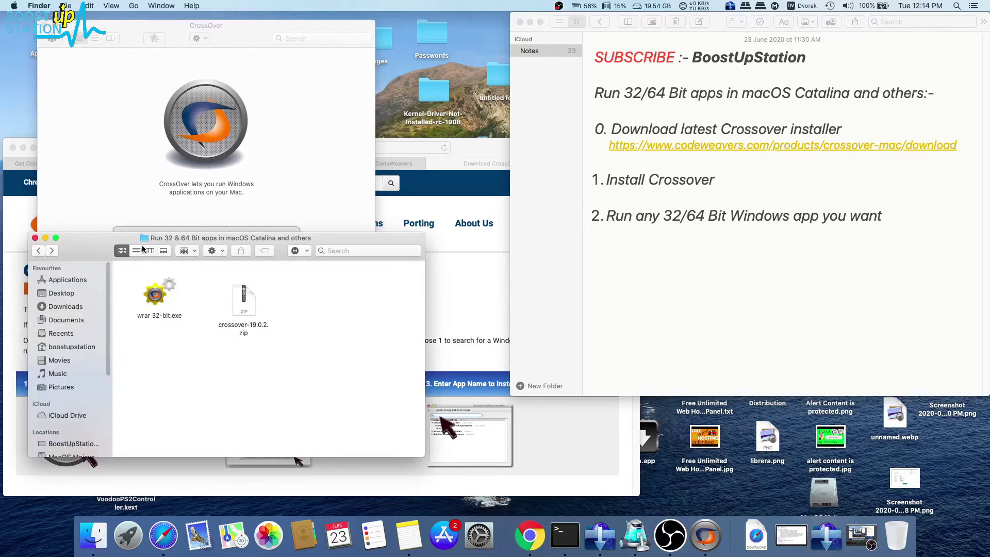
{"action": "left_click_drag", "start_coordinate": [114, 240], "coordinate": [123, 263]}
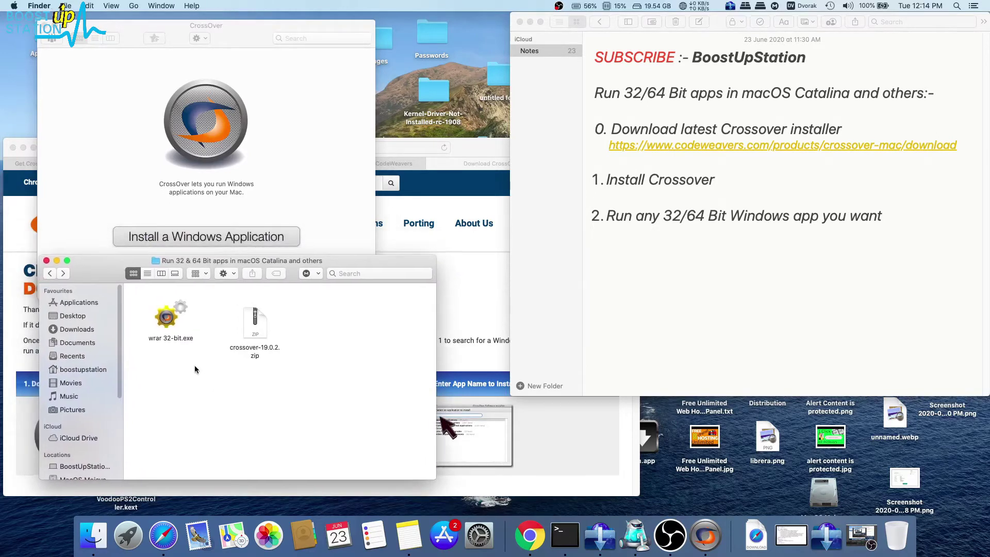
{"action": "left_click", "coordinate": [159, 320]}
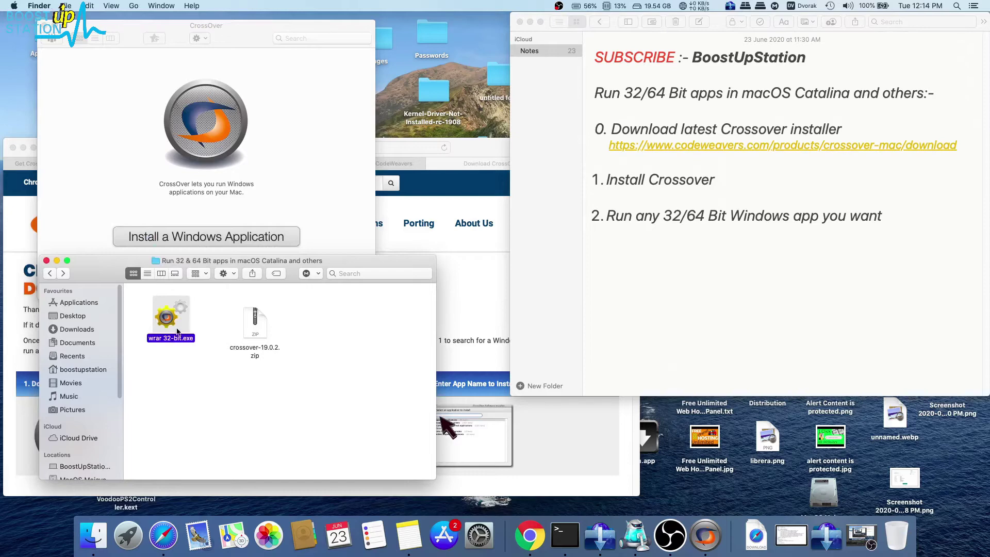
{"action": "left_click", "coordinate": [214, 313]}
Show CrossOver's bottle list and start a new bottle from the + menu.
{"action": "left_click", "coordinate": [119, 201]}
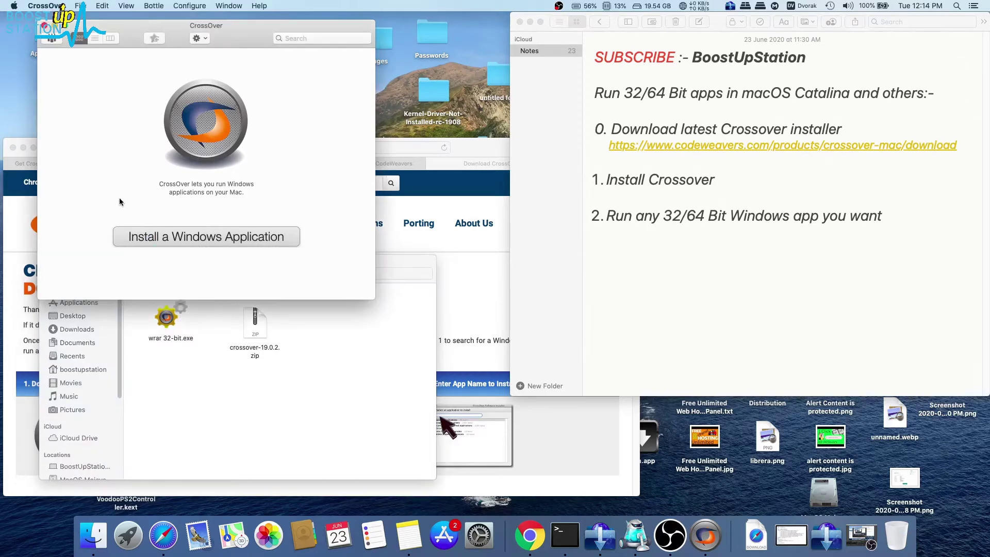
{"action": "left_click", "coordinate": [52, 40]}
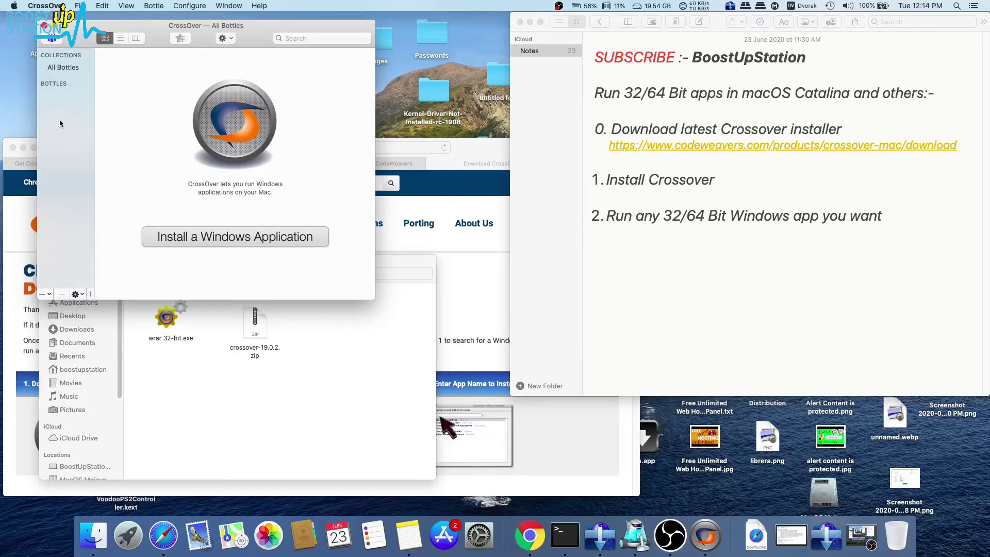
{"action": "left_click", "coordinate": [43, 294]}
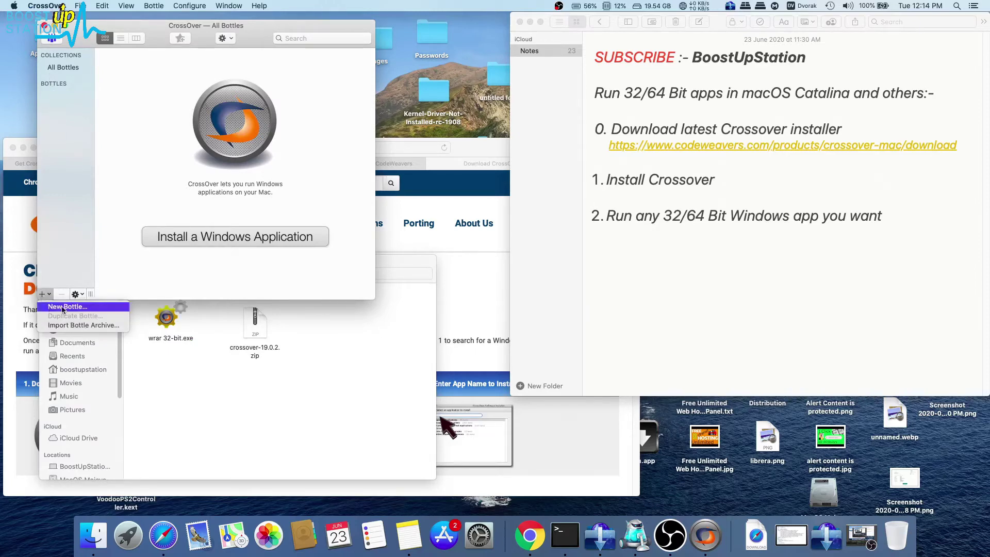
{"action": "left_click", "coordinate": [64, 307]}
Create a Windows 7 64-bit bottle named Win7_64bit and open it.
{"action": "left_click", "coordinate": [227, 88]}
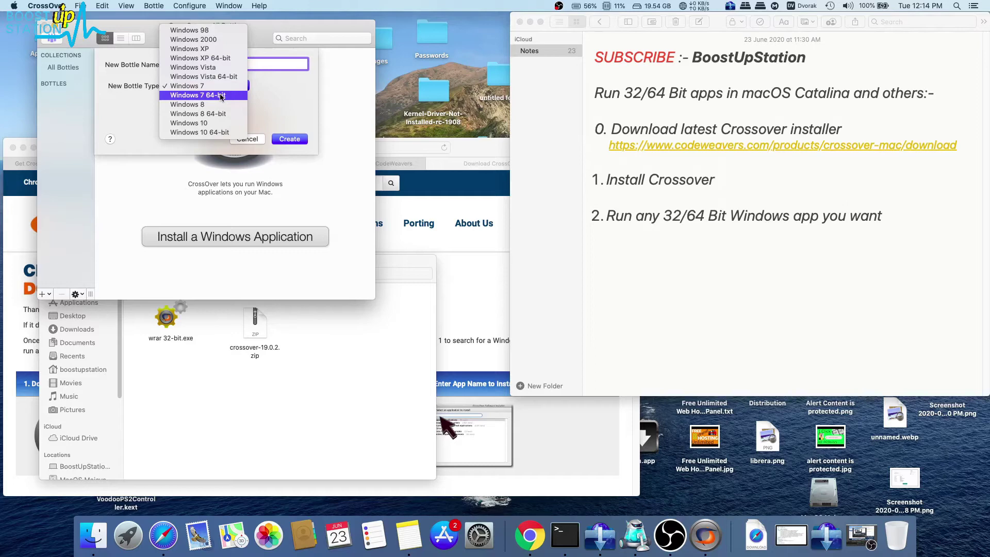
{"action": "left_click", "coordinate": [221, 96]}
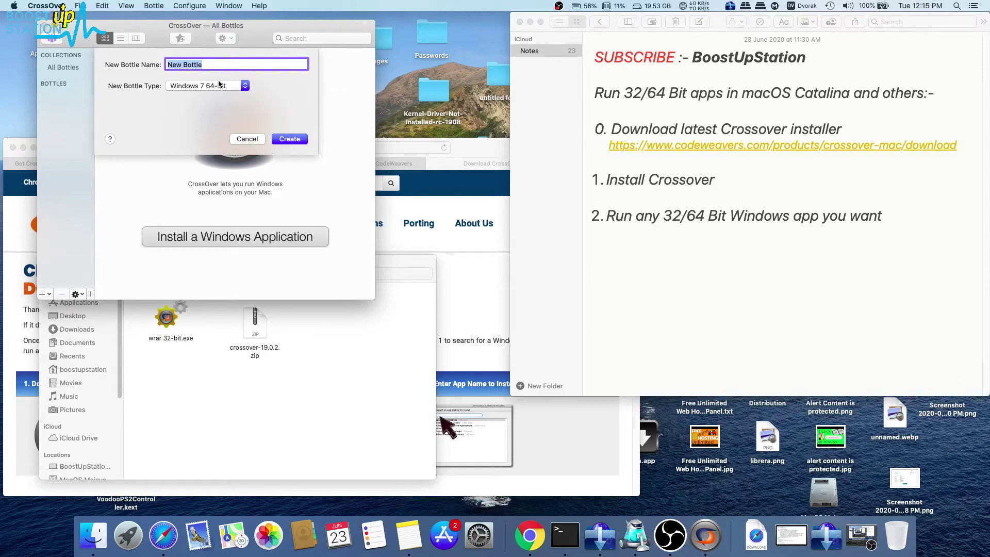
{"action": "type", "text": "Win7_64bit"}
{"action": "left_click", "coordinate": [280, 139]}
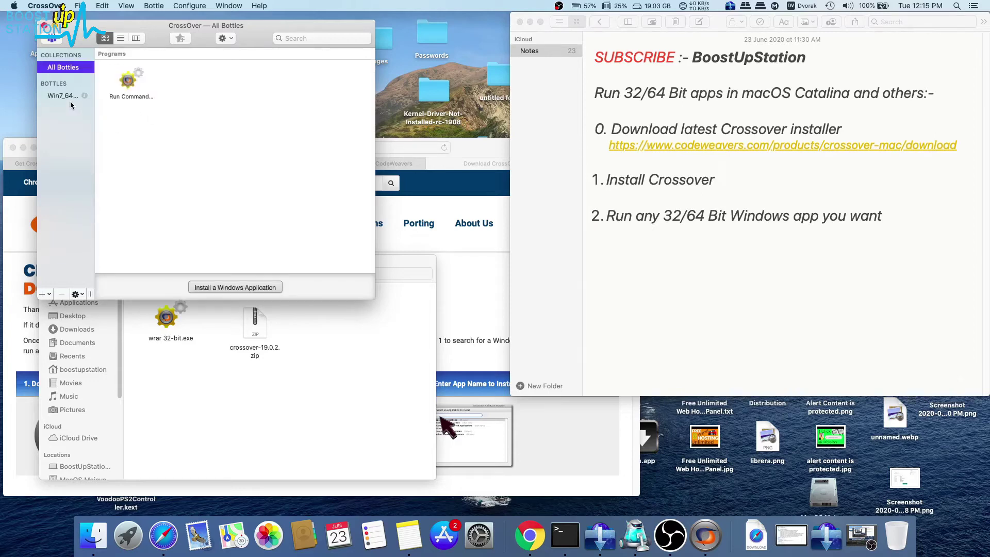
{"action": "left_click", "coordinate": [70, 97]}
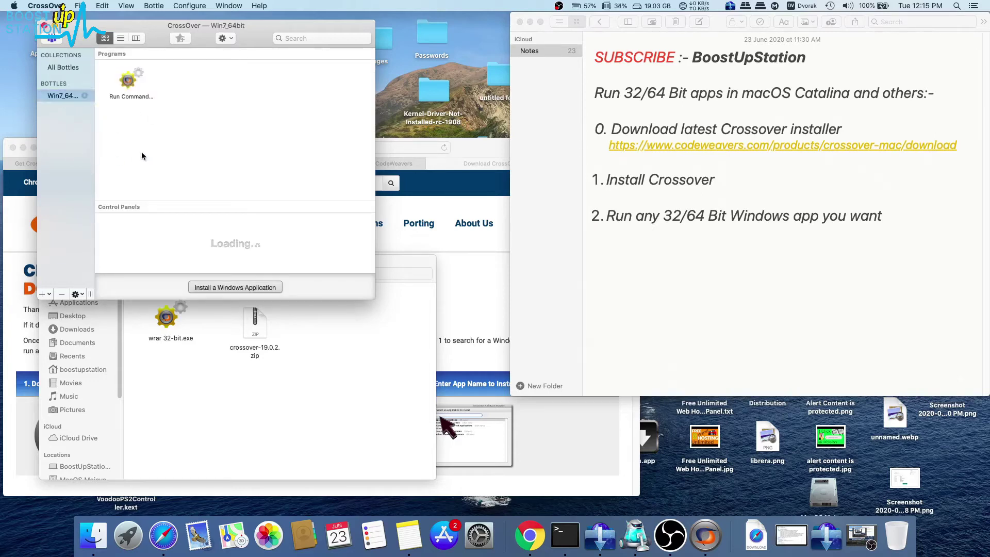
Arrange the CrossOver and installers windows side by side, selecting wrar 32-bit.exe in Finder.
{"action": "left_click", "coordinate": [648, 223]}
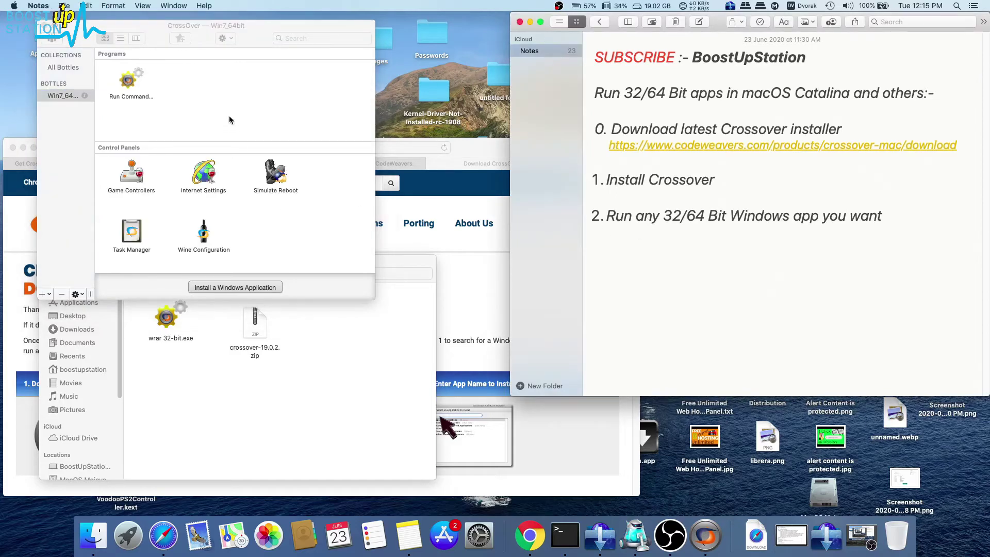
{"action": "left_click", "coordinate": [229, 115]}
{"action": "left_click_drag", "start_coordinate": [223, 32], "coordinate": [571, 63]}
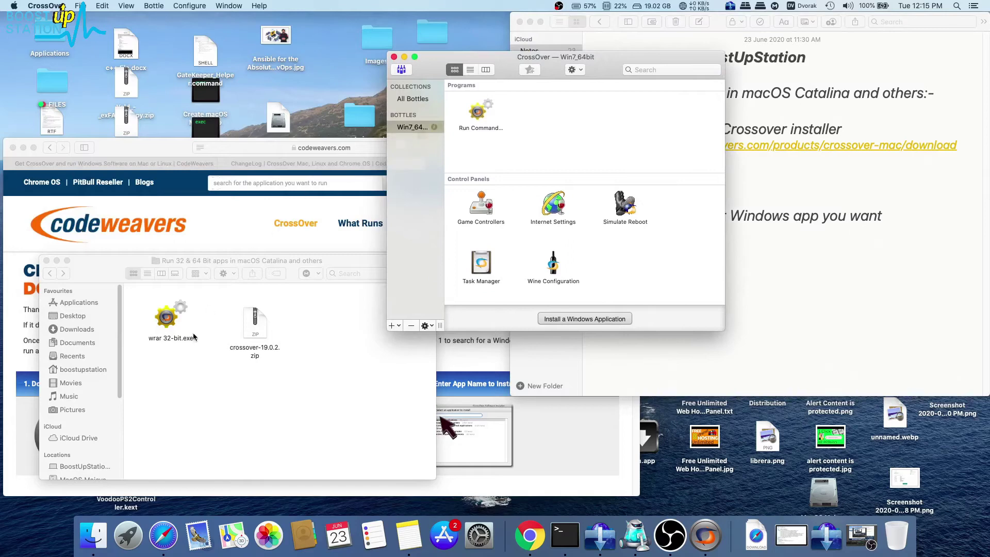
{"action": "left_click", "coordinate": [180, 332]}
{"action": "left_click", "coordinate": [173, 332]}
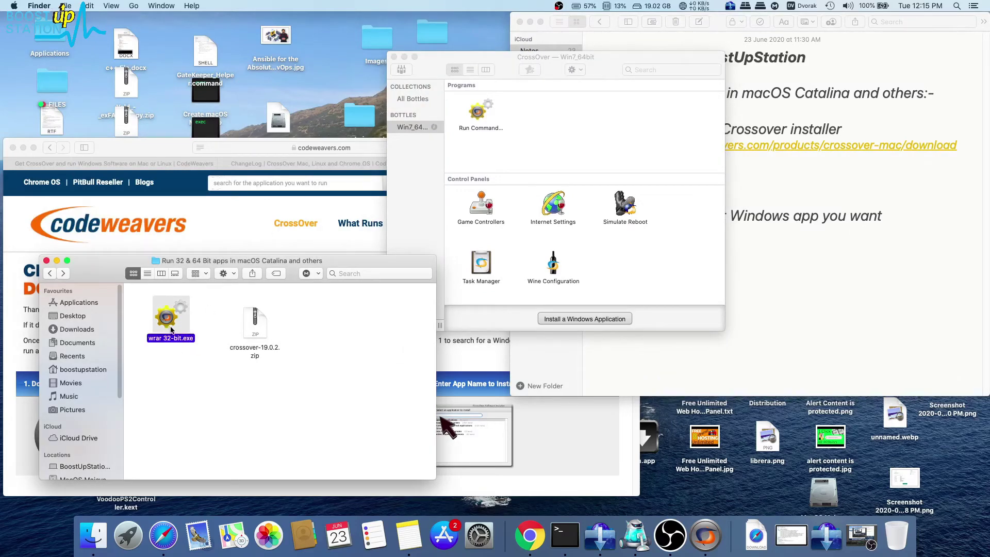
{"action": "left_click", "coordinate": [219, 330]}
{"action": "left_click", "coordinate": [173, 320]}
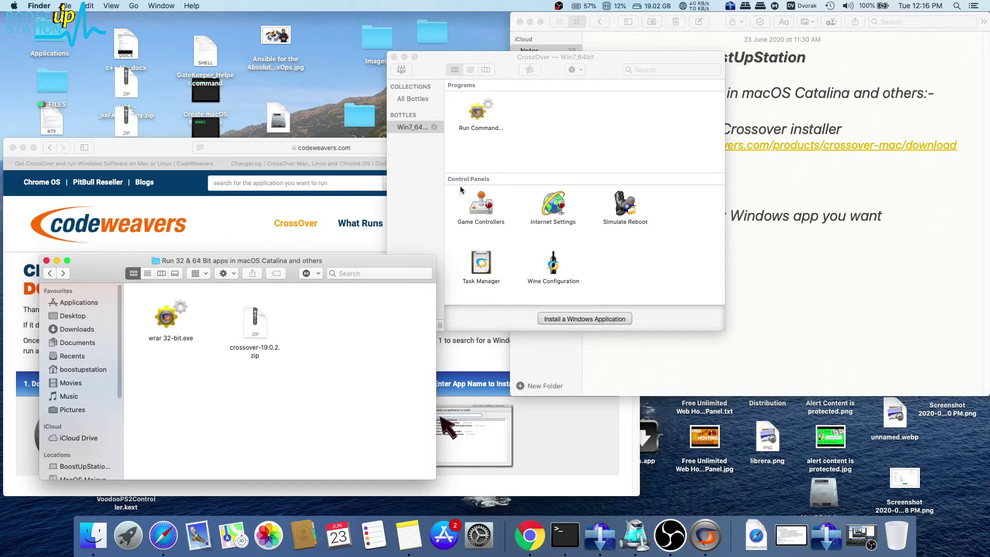
{"action": "left_click", "coordinate": [514, 140]}
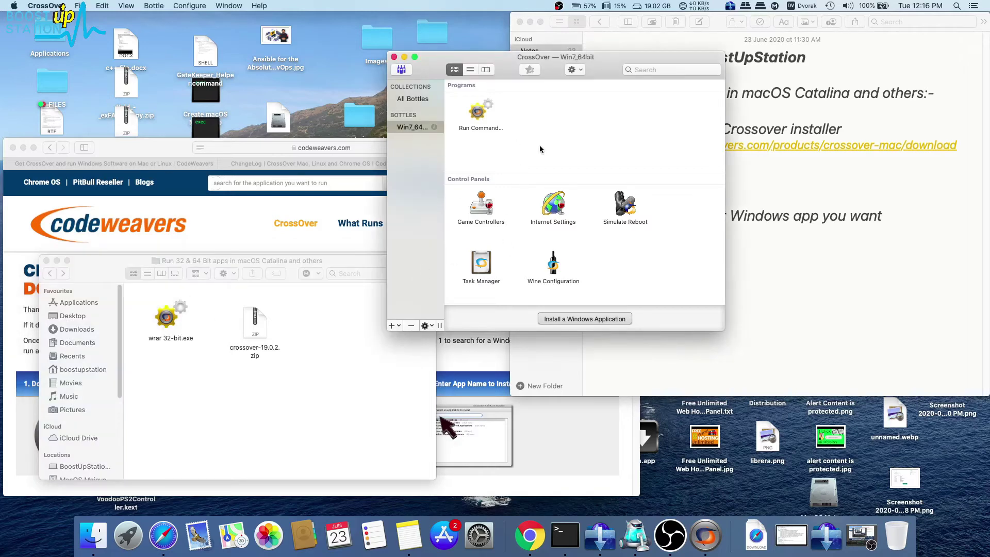
{"action": "left_click_drag", "start_coordinate": [509, 61], "coordinate": [525, 70]}
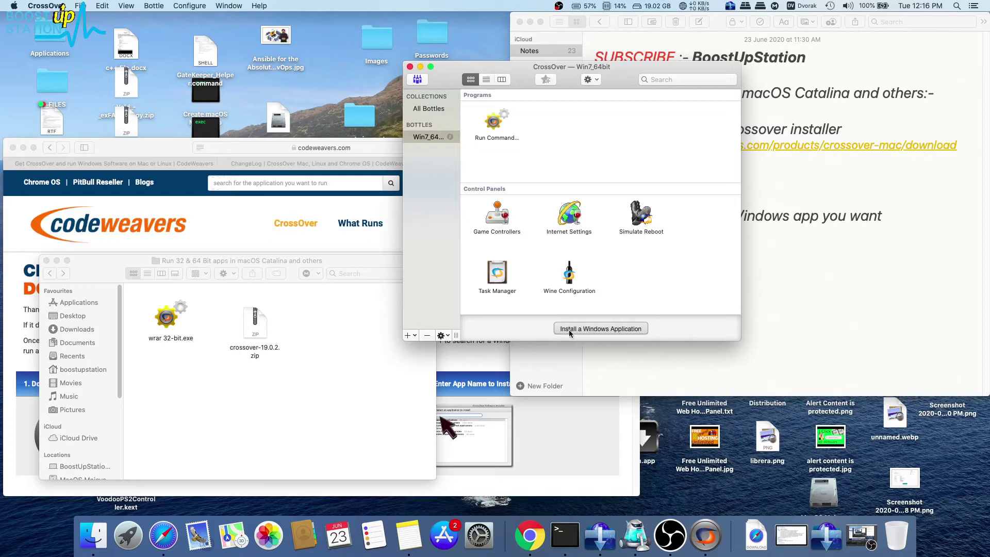
Start the Software Installer, browse the application categories and search for winrar.
{"action": "left_click", "coordinate": [596, 329]}
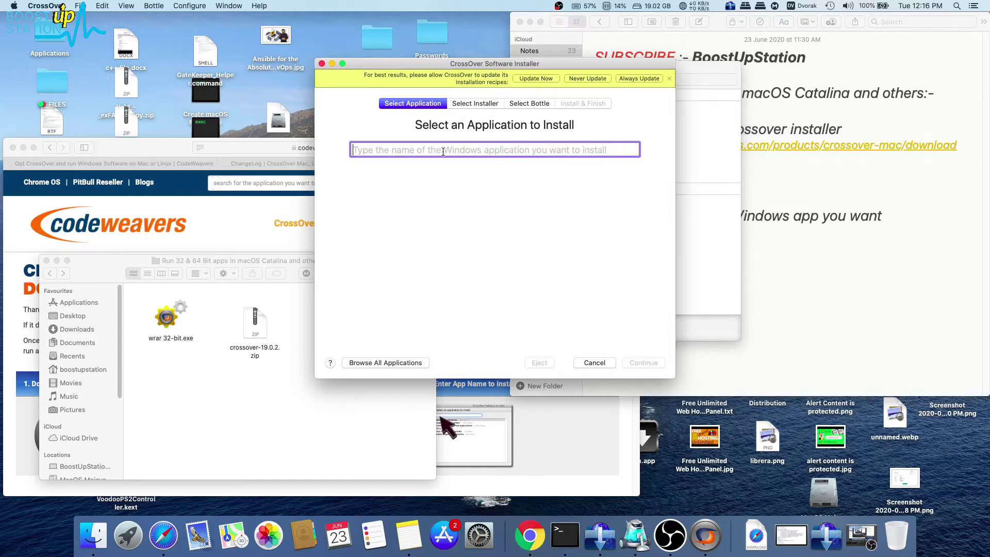
{"action": "left_click", "coordinate": [345, 363]}
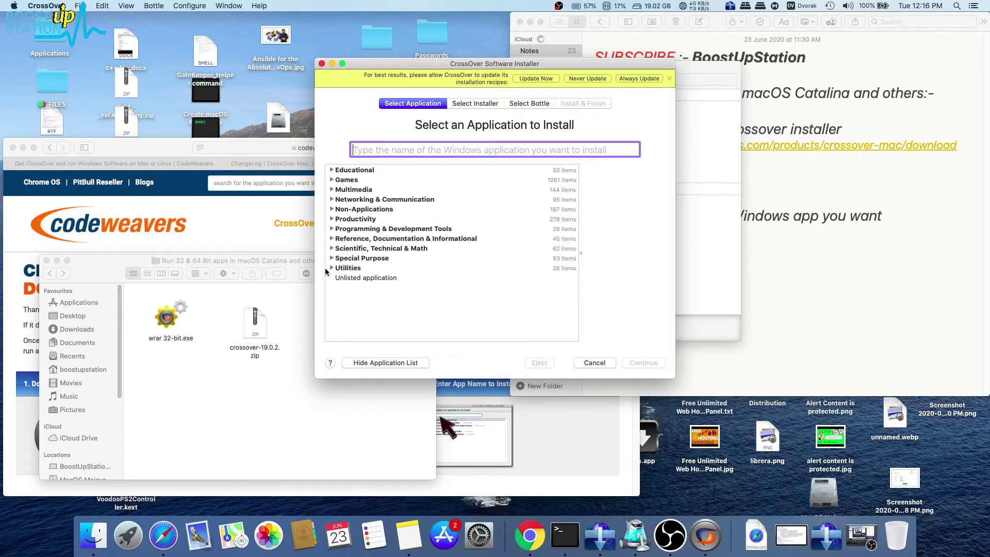
{"action": "left_click", "coordinate": [333, 258]}
{"action": "left_click", "coordinate": [331, 258]}
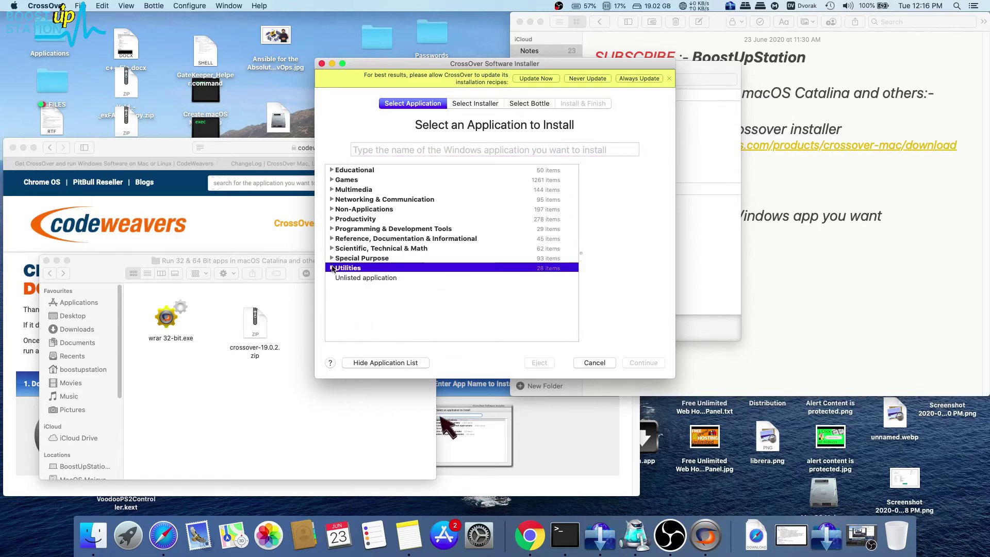
{"action": "left_click", "coordinate": [390, 153]}
{"action": "type", "text": "winrar"}
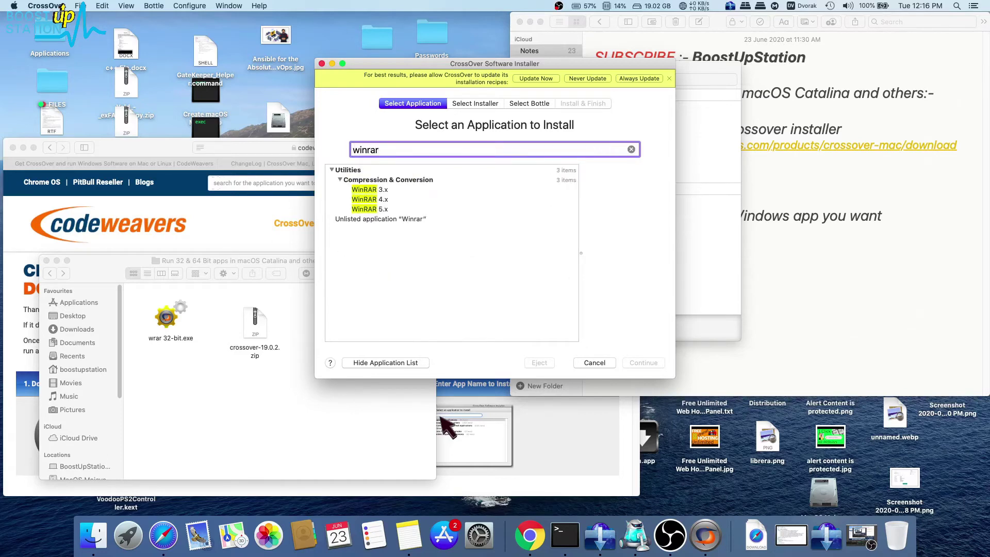
Try the WinRAR 5.x and unlisted Winrar entries, then cancel the installer.
{"action": "left_click", "coordinate": [356, 209]}
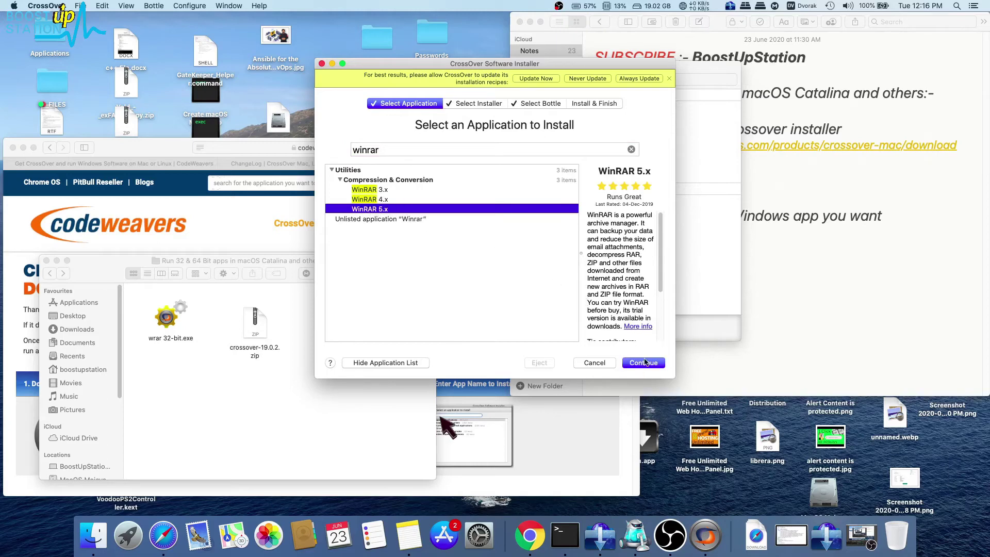
{"action": "left_click", "coordinate": [450, 308]}
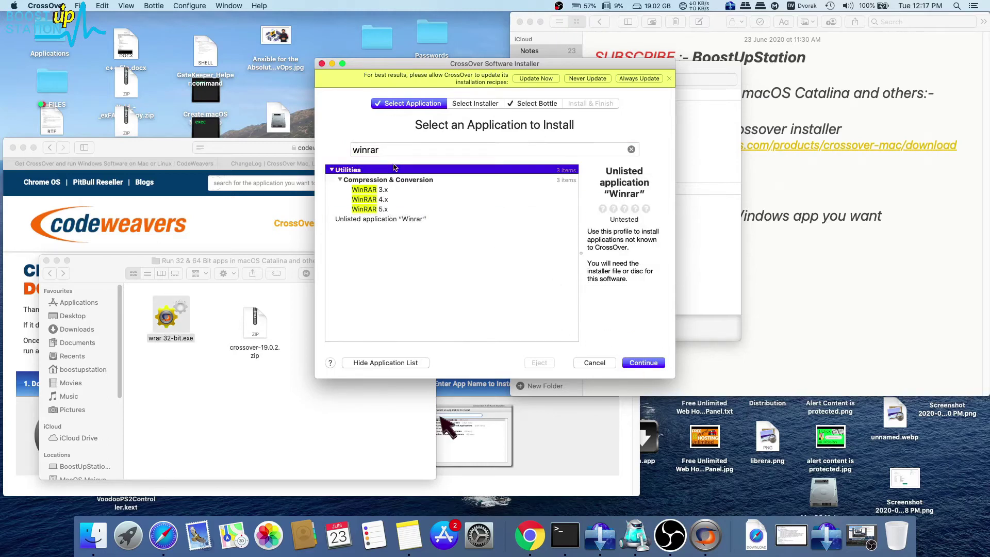
{"action": "left_click", "coordinate": [392, 217]}
{"action": "left_click", "coordinate": [180, 317]}
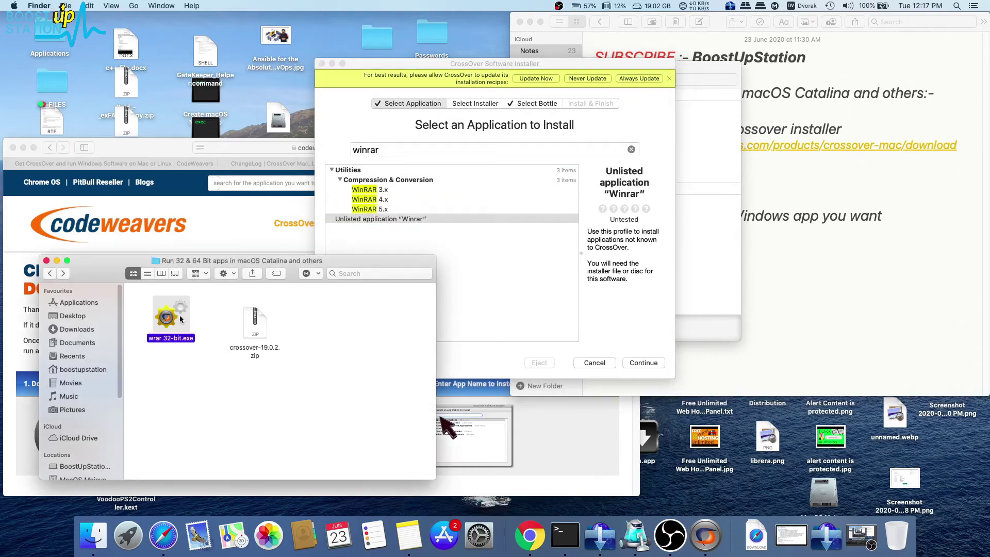
{"action": "left_click", "coordinate": [413, 241]}
{"action": "key", "text": "Up"}
{"action": "key", "text": "Down"}
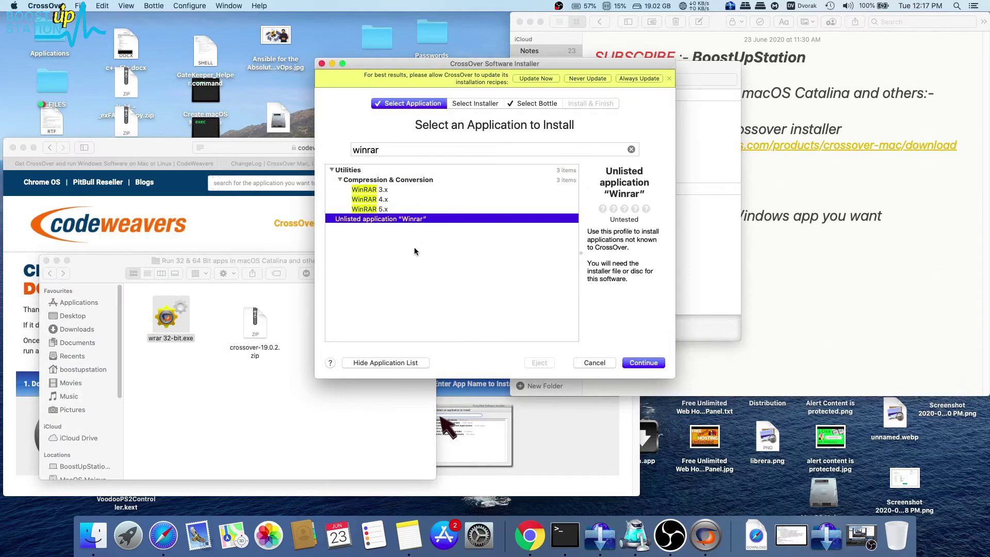
{"action": "left_click", "coordinate": [414, 246]}
{"action": "left_click", "coordinate": [591, 365]}
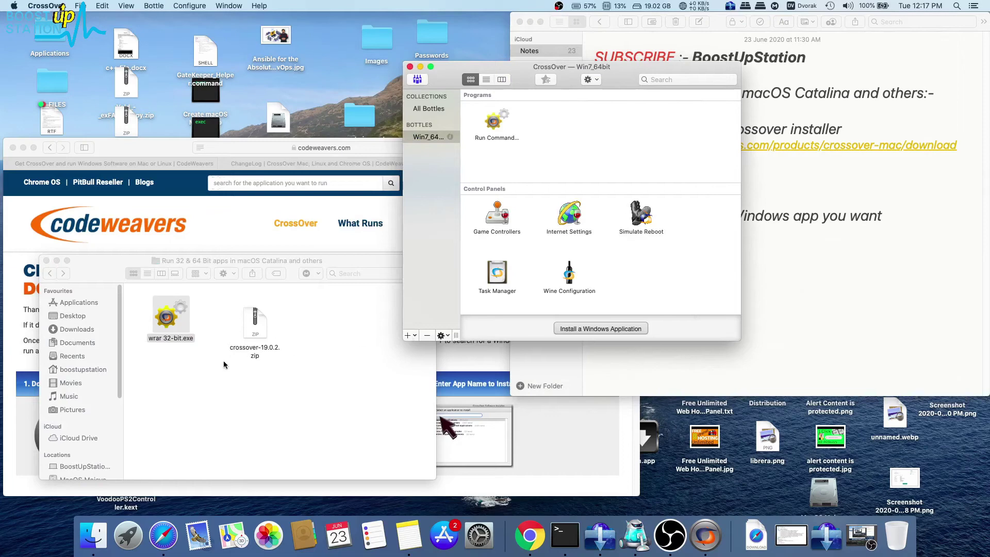
Open wrar 32-bit.exe with CrossOver.app through Finder's Open With > Other.
{"action": "left_click", "coordinate": [224, 364]}
{"action": "right_click", "coordinate": [168, 326]}
{"action": "mouse_move", "coordinate": [198, 290]}
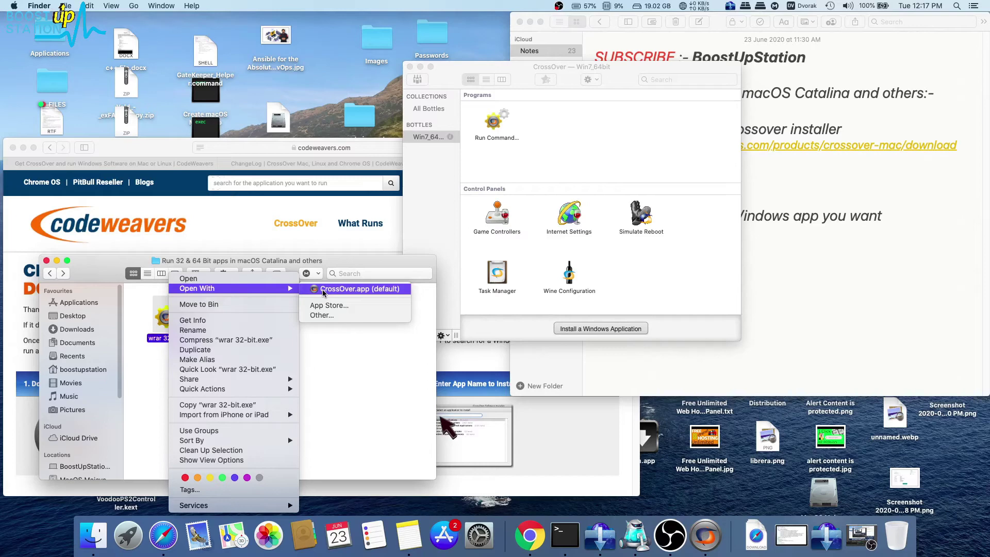
{"action": "left_click", "coordinate": [329, 315]}
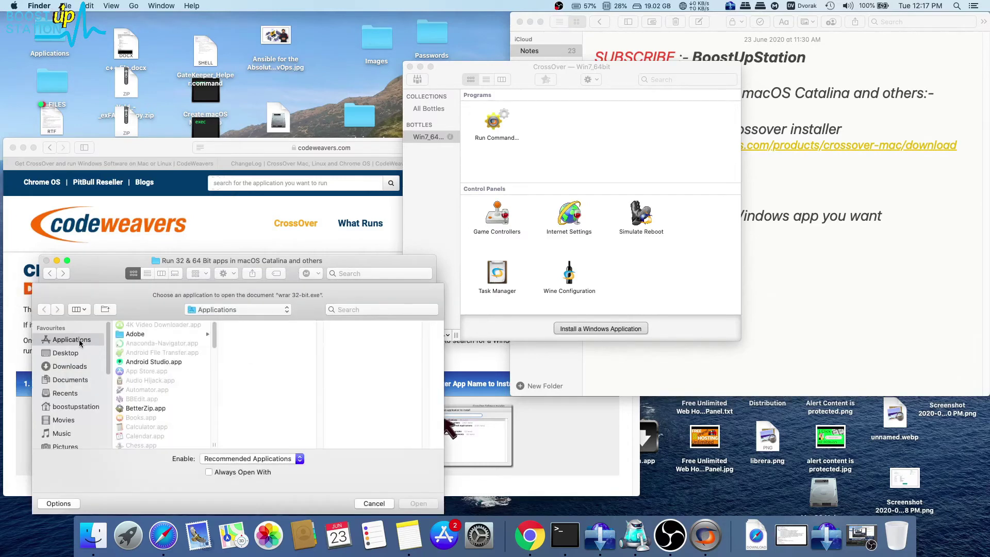
{"action": "scroll", "coordinate": [144, 381], "scroll_direction": "down", "scroll_amount": 5}
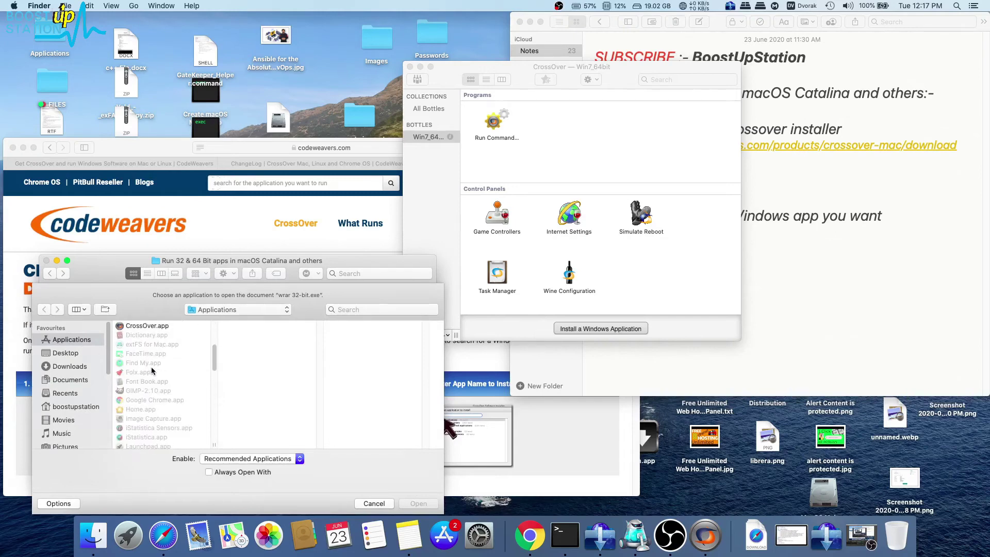
{"action": "left_click", "coordinate": [160, 326]}
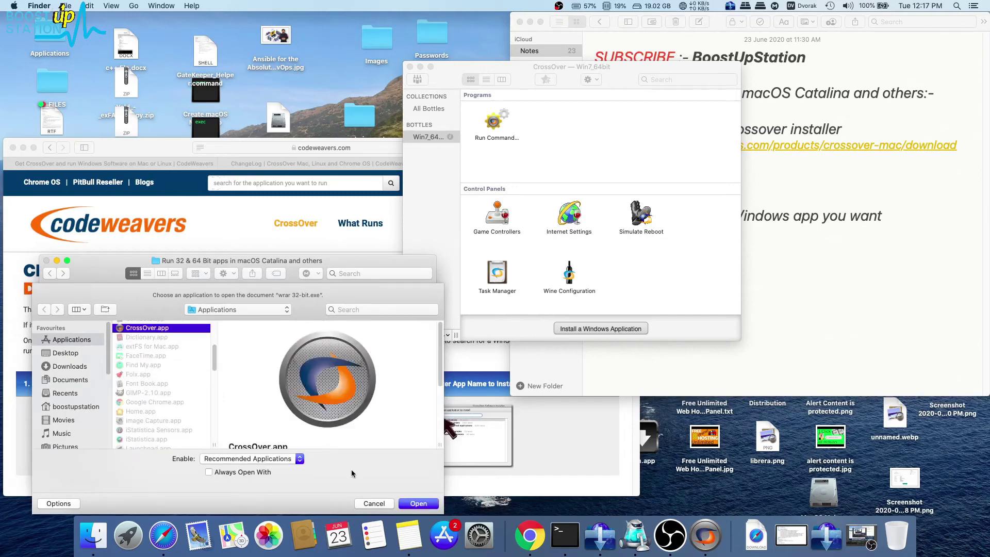
{"action": "left_click", "coordinate": [408, 504]}
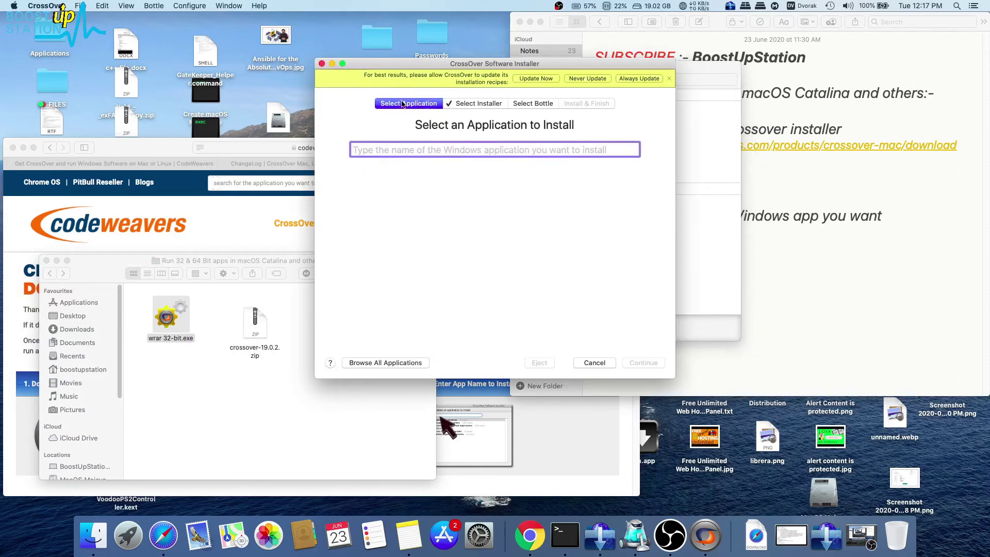
Use wrar 32-bit.exe as the installer source and choose the Win7_64bit bottle.
{"action": "left_click", "coordinate": [172, 315]}
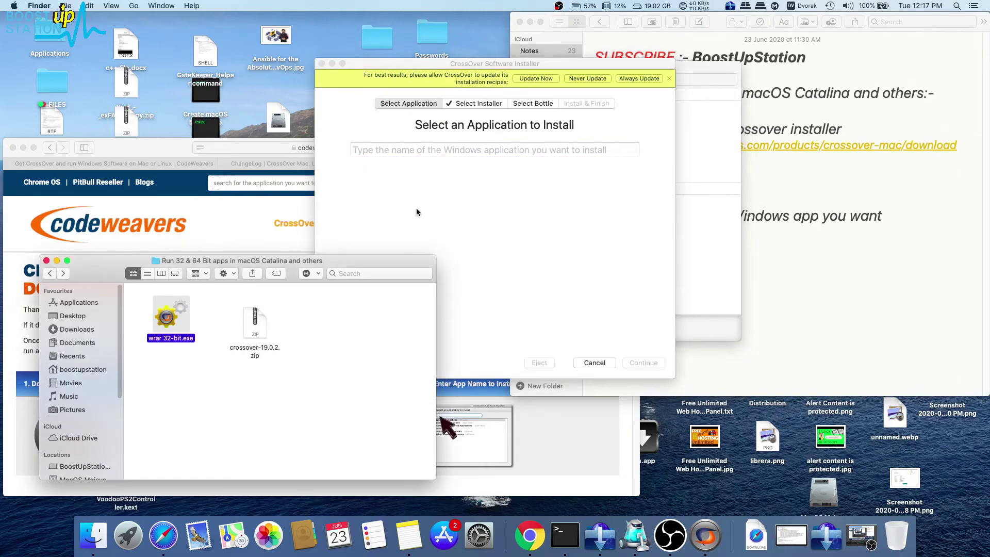
{"action": "left_click", "coordinate": [417, 212]}
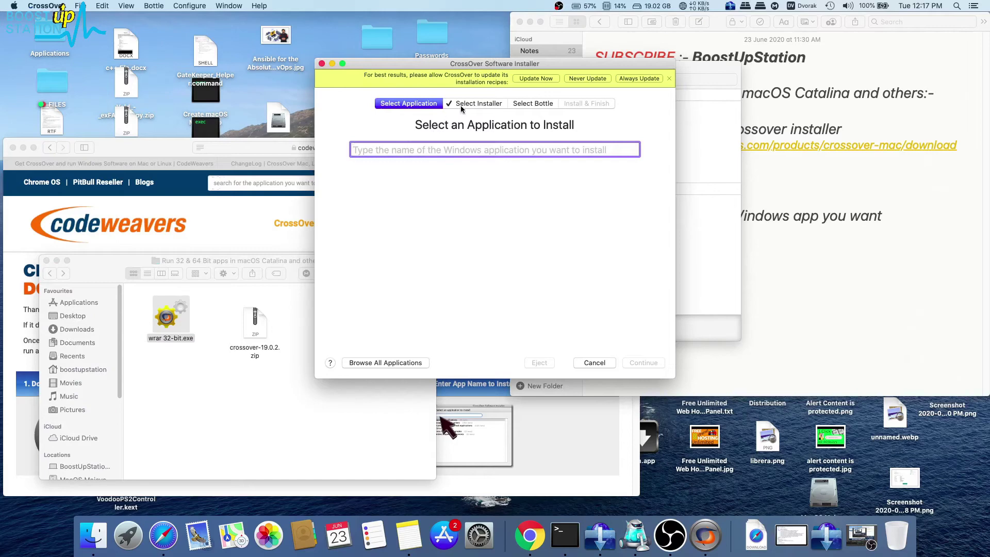
{"action": "left_click", "coordinate": [461, 105]}
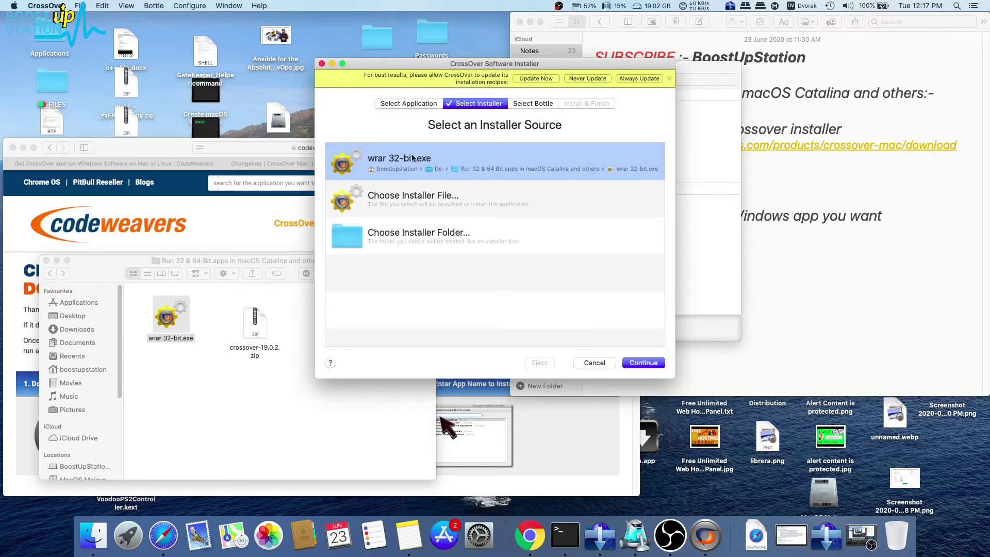
{"action": "left_click", "coordinate": [523, 104]}
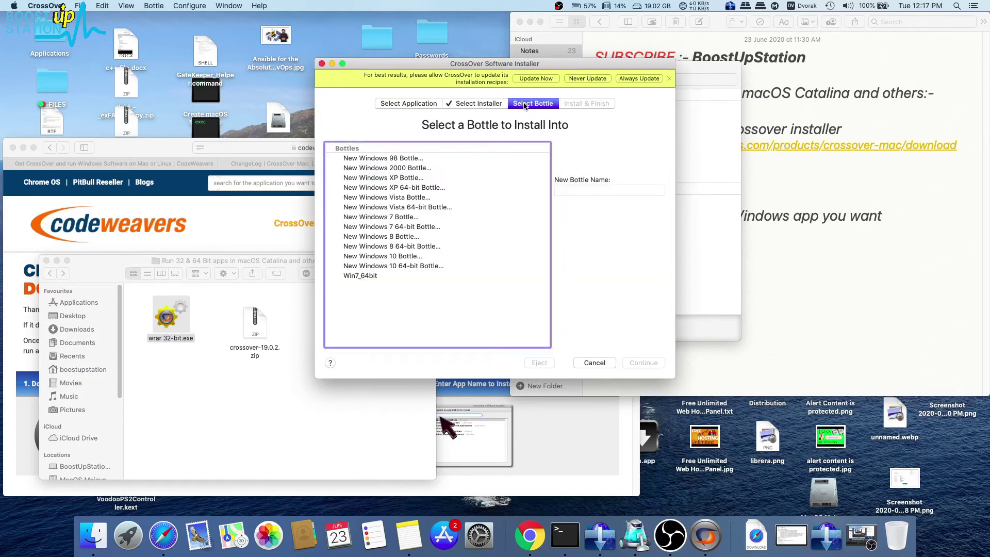
{"action": "left_click", "coordinate": [370, 276]}
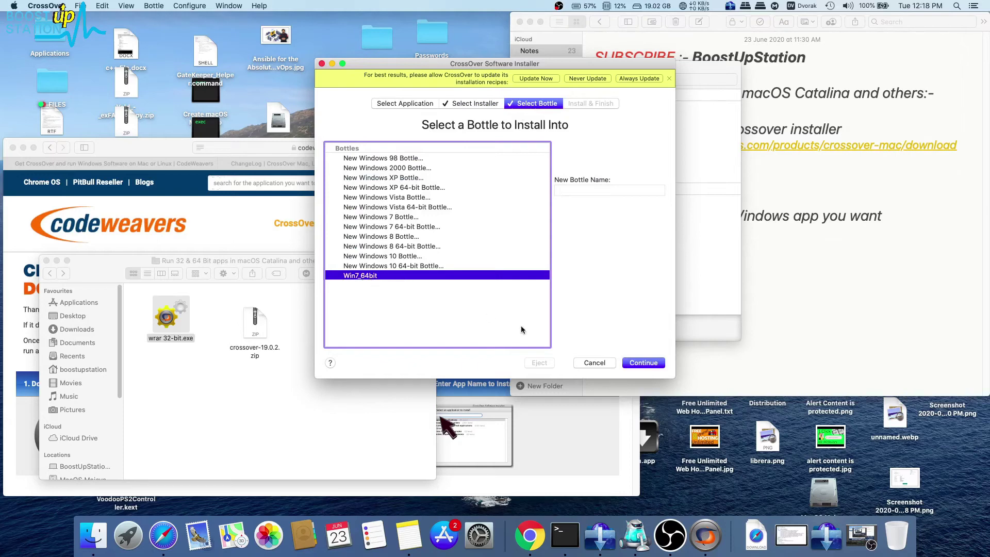
Pick the Unlisted application profile and advance to the ready-to-install summary.
{"action": "left_click", "coordinate": [635, 364]}
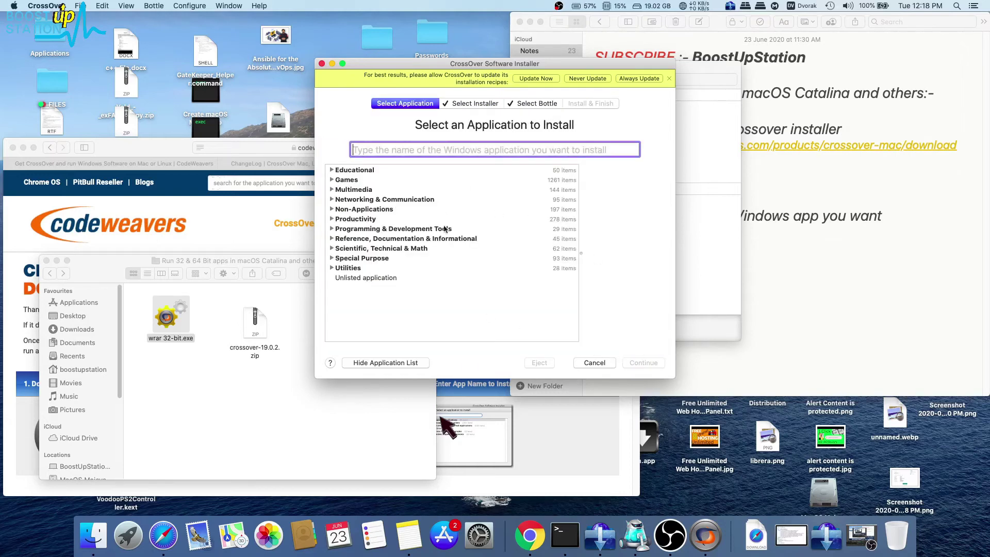
{"action": "left_click", "coordinate": [359, 278]}
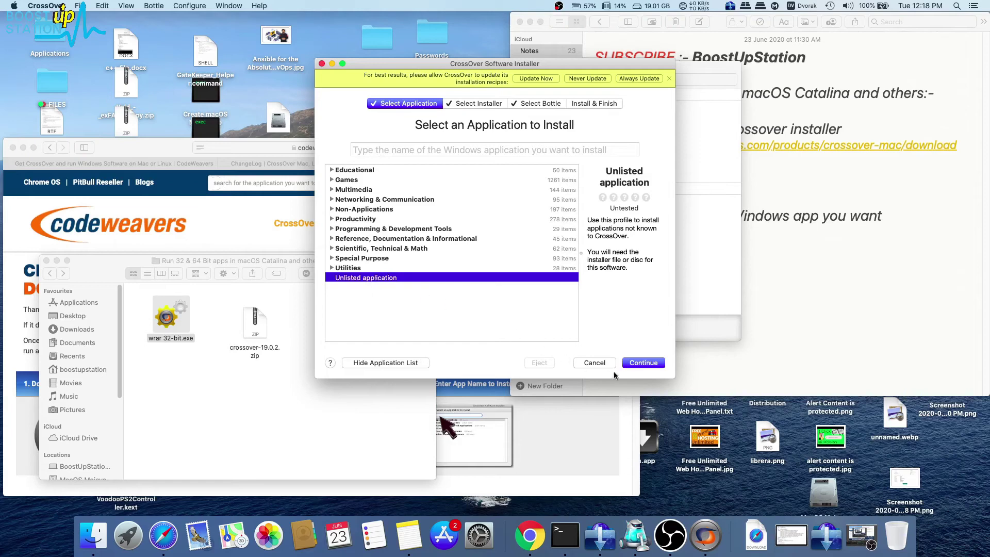
{"action": "left_click", "coordinate": [632, 363]}
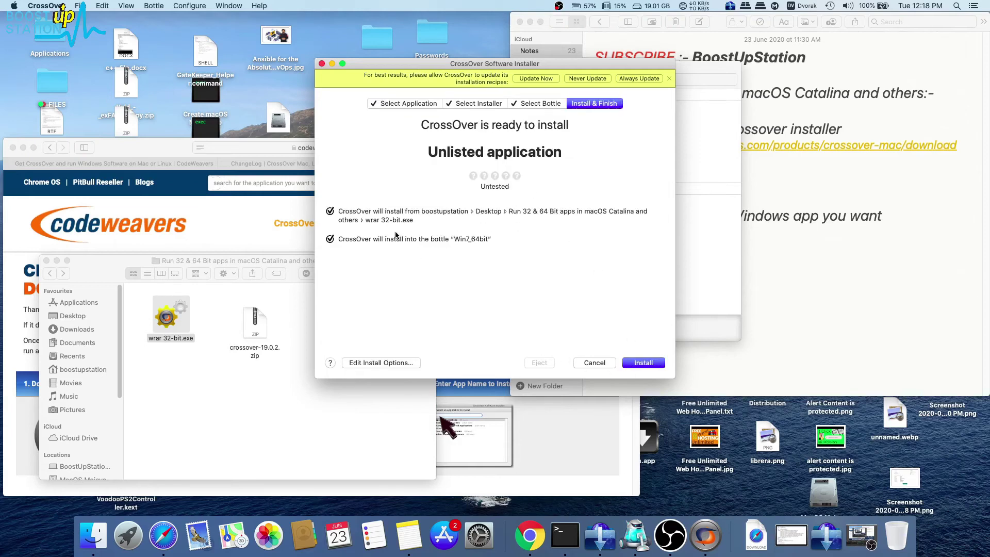
Install WinRAR with default licence and file associations, dismiss the 32-bit notice, and close Favorites.
{"action": "left_click", "coordinate": [633, 363]}
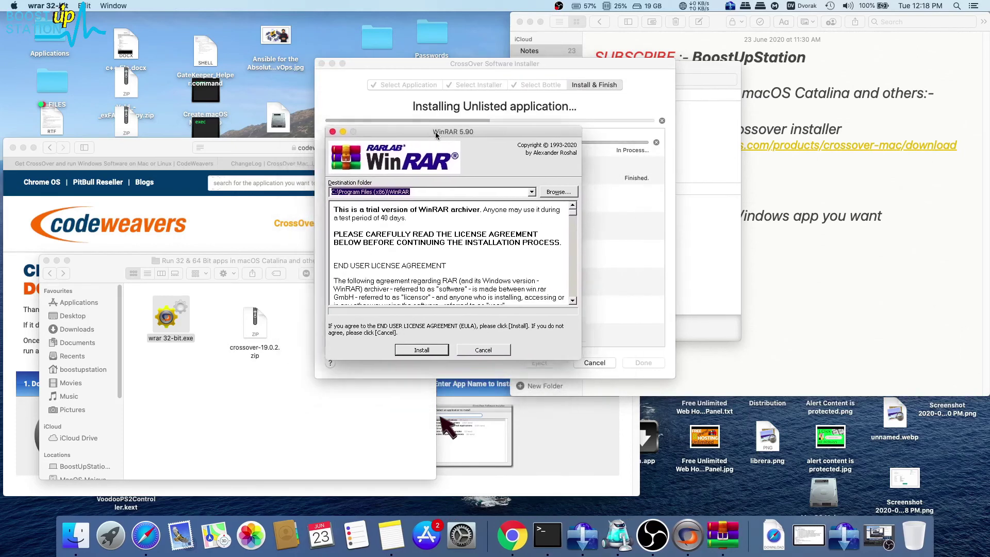
{"action": "left_click", "coordinate": [424, 352]}
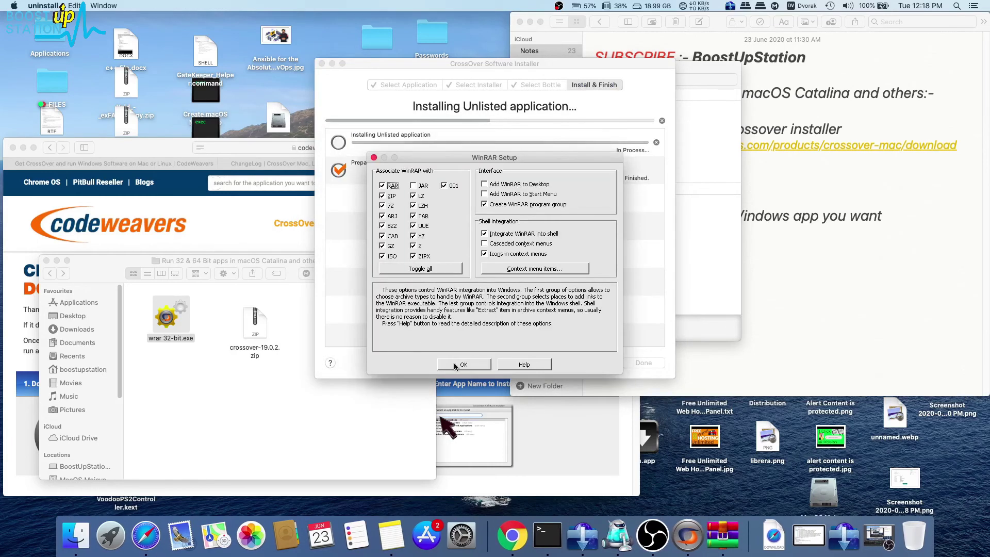
{"action": "left_click", "coordinate": [454, 364]}
{"action": "left_click", "coordinate": [490, 365]}
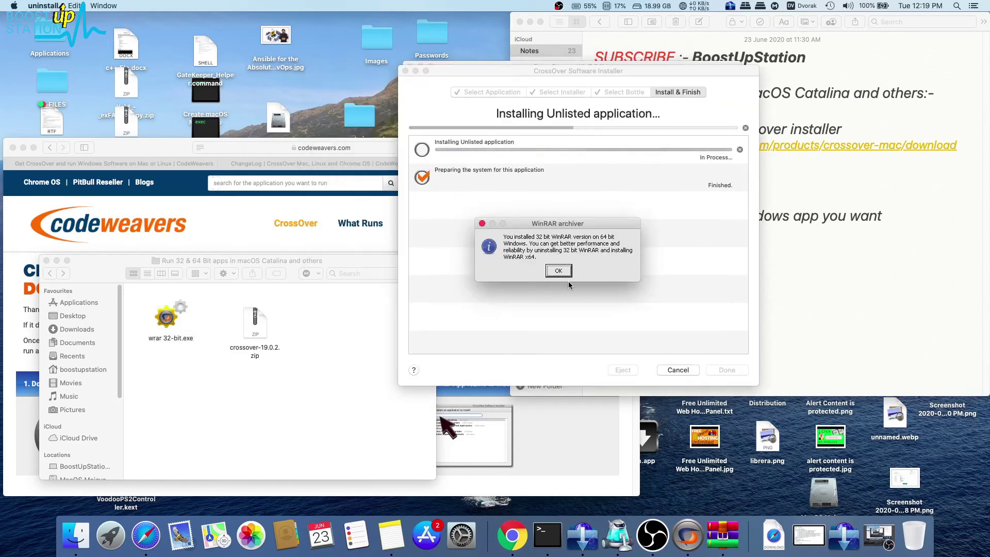
{"action": "left_click", "coordinate": [562, 279]}
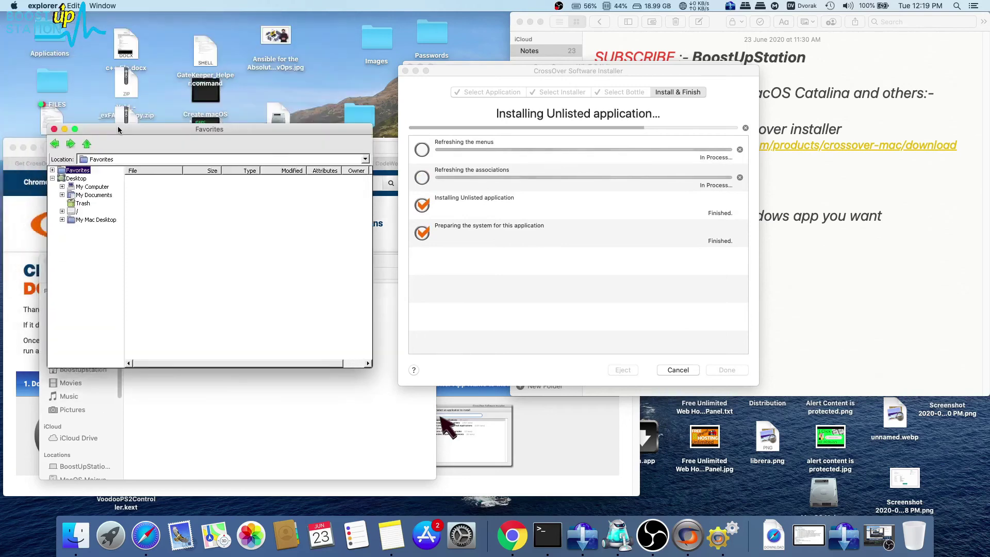
{"action": "left_click_drag", "start_coordinate": [118, 126], "coordinate": [132, 116]}
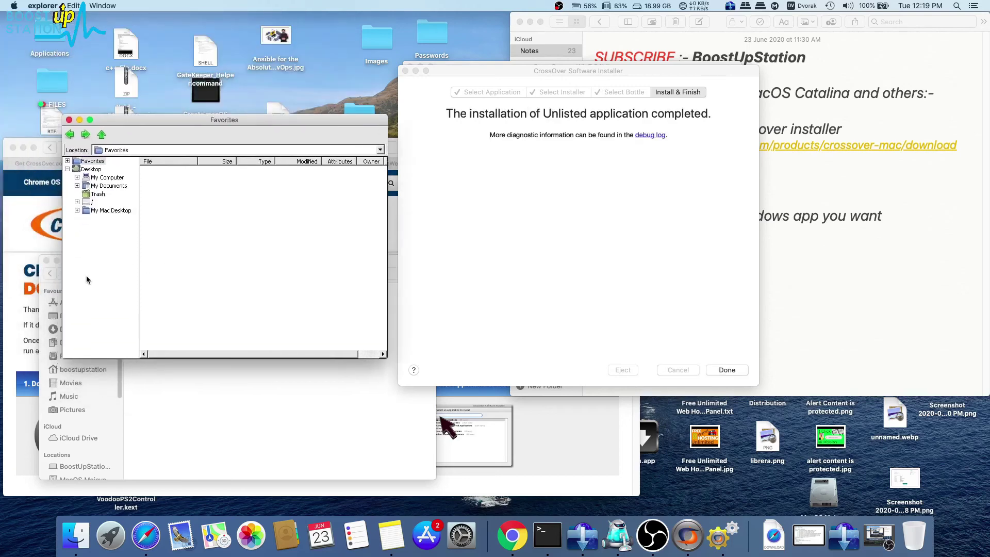
{"action": "left_click", "coordinate": [69, 120]}
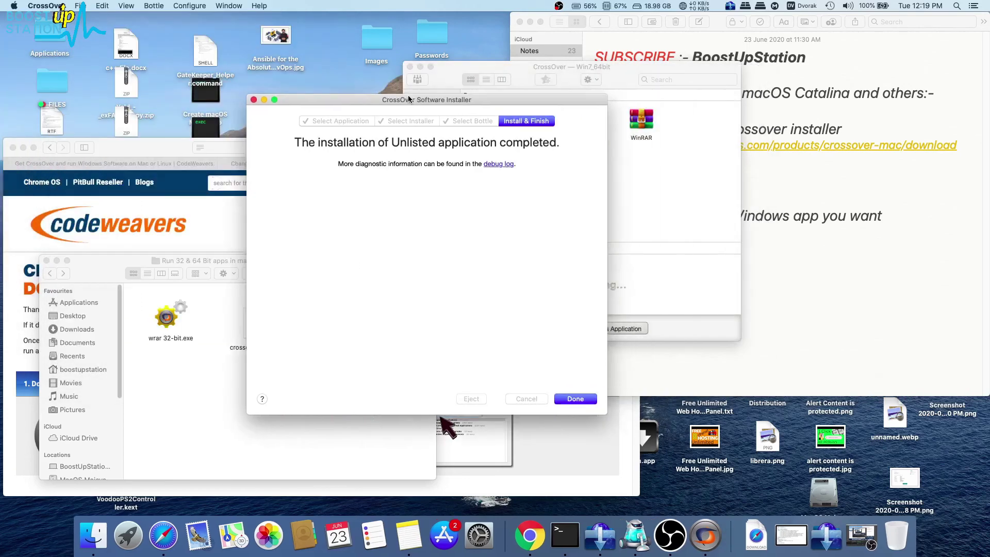
Close the finished installer, launch WinRAR from the Win7_64bit bottle, and dismiss its empty dialog.
{"action": "left_click", "coordinate": [575, 399]}
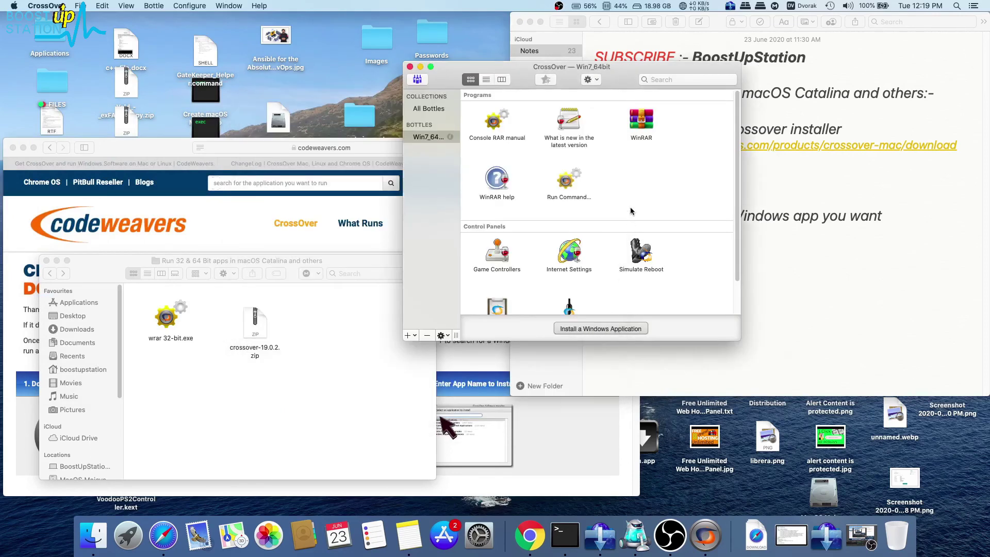
{"action": "double_click", "coordinate": [642, 132]}
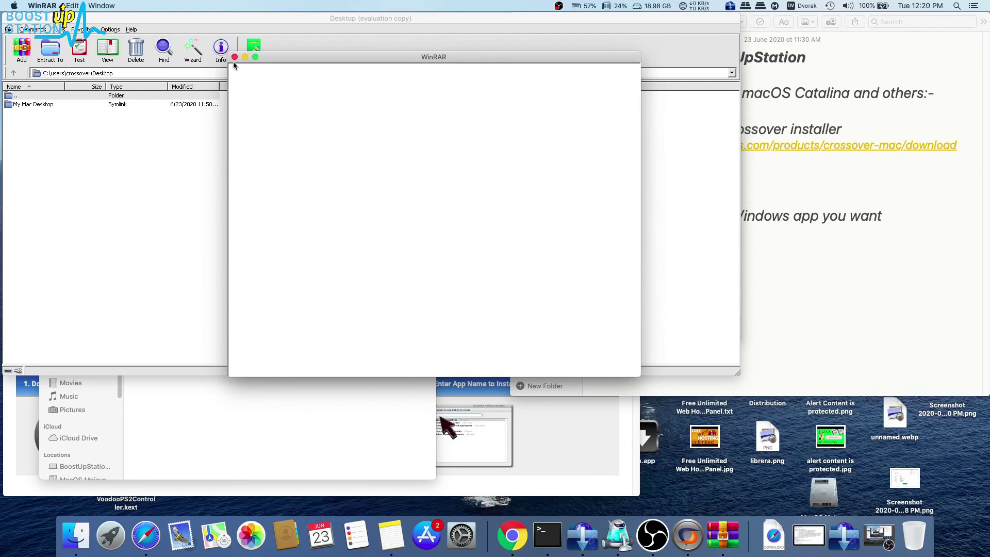
{"action": "left_click", "coordinate": [235, 57]}
In Notes, select parts of the 'Run 32/64 Bit apps' heading line.
{"action": "left_click", "coordinate": [60, 103]}
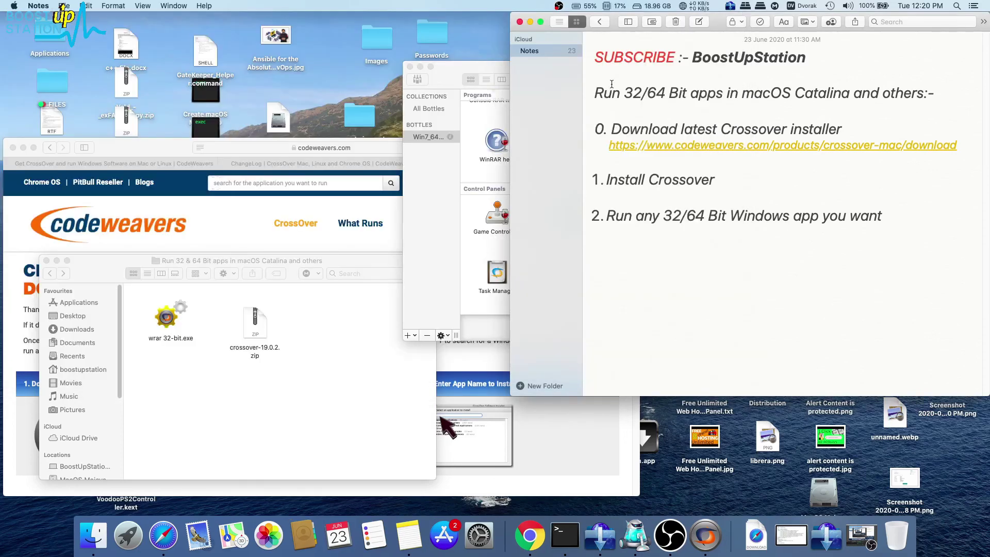
{"action": "left_click_drag", "start_coordinate": [612, 93], "coordinate": [716, 93]}
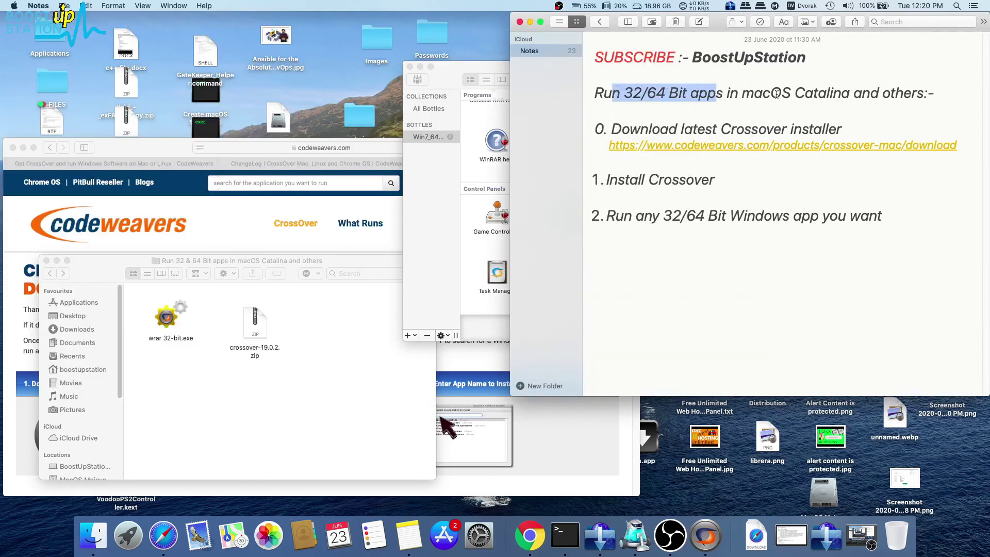
{"action": "left_click_drag", "start_coordinate": [782, 93], "coordinate": [923, 93]}
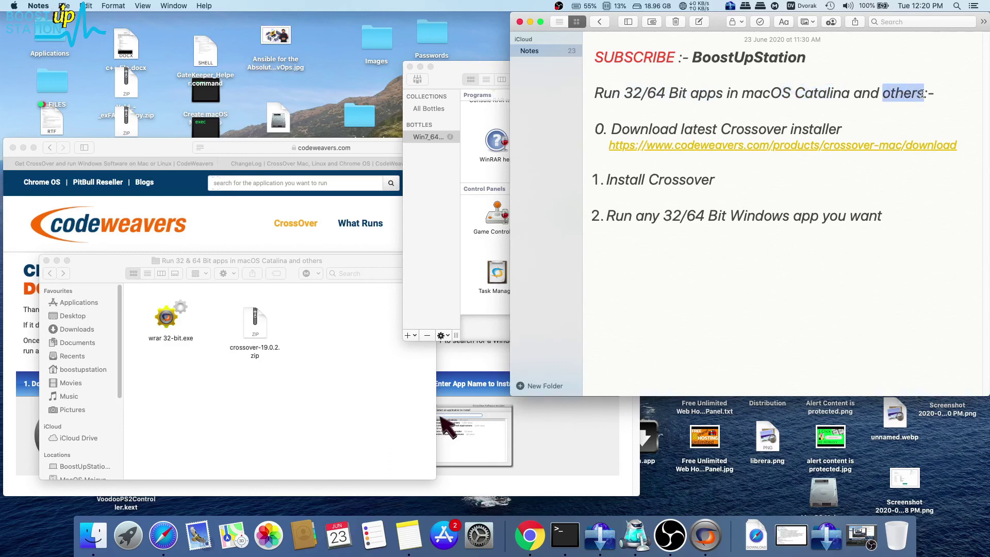